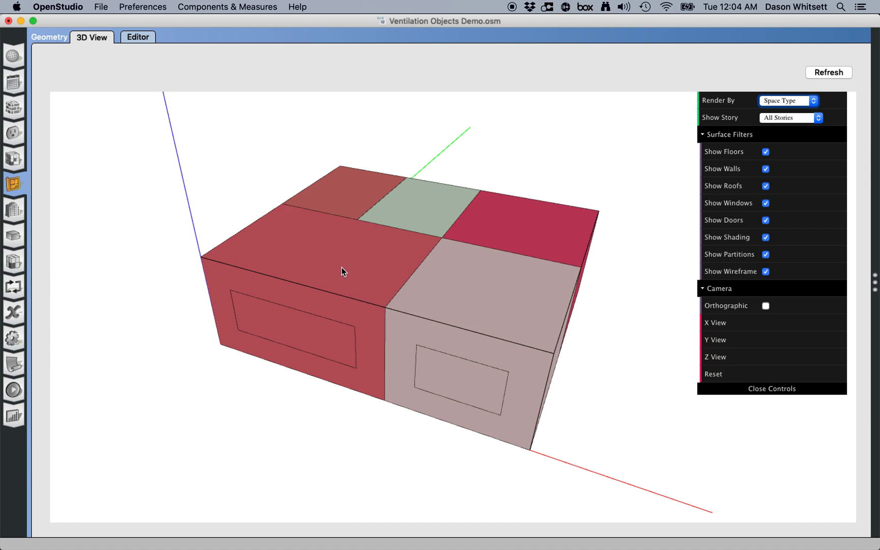
- Inspect the space type of each roof surface in the 3D view
{"action": "left_click", "coordinate": [343, 274]}
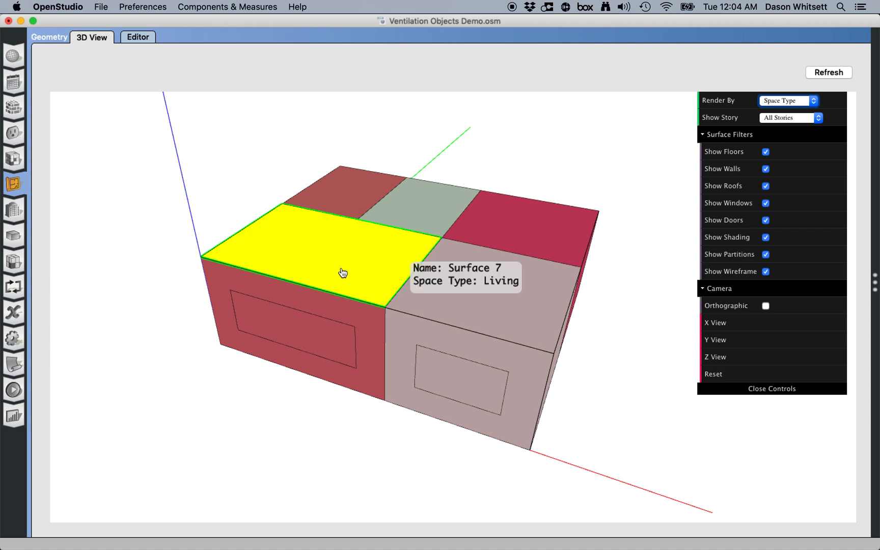
{"action": "left_click", "coordinate": [356, 203]}
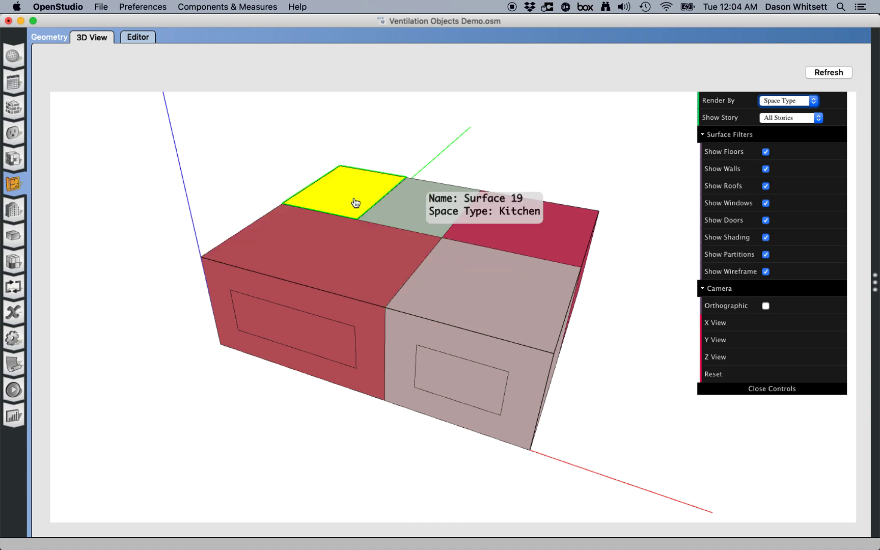
{"action": "left_click", "coordinate": [407, 216]}
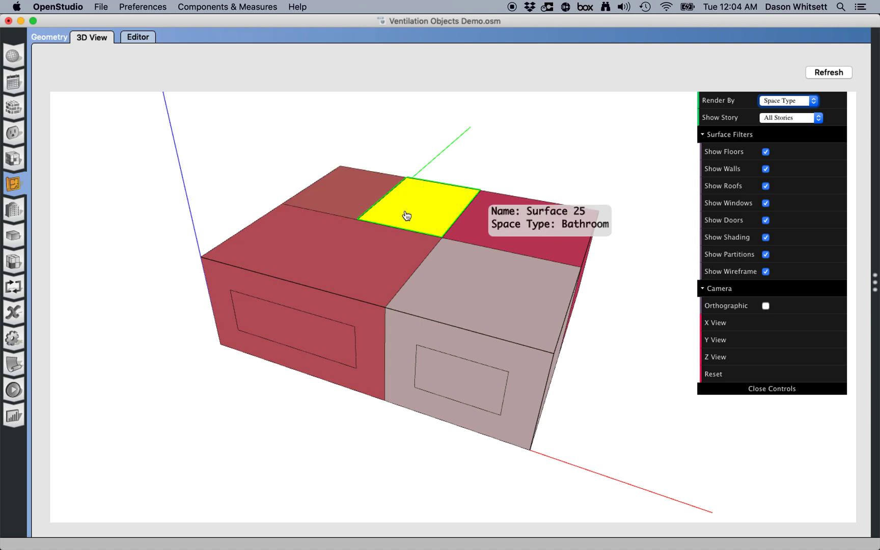
{"action": "left_click", "coordinate": [457, 299]}
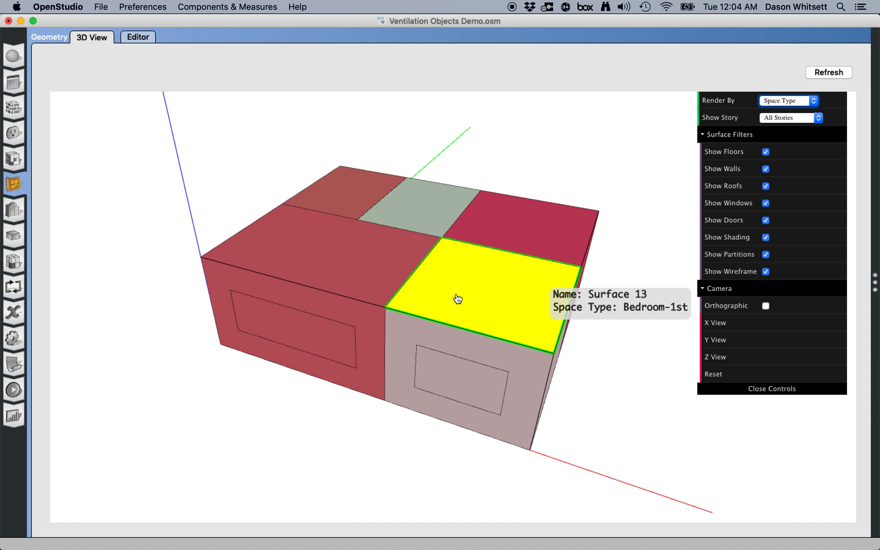
{"action": "left_click", "coordinate": [535, 222]}
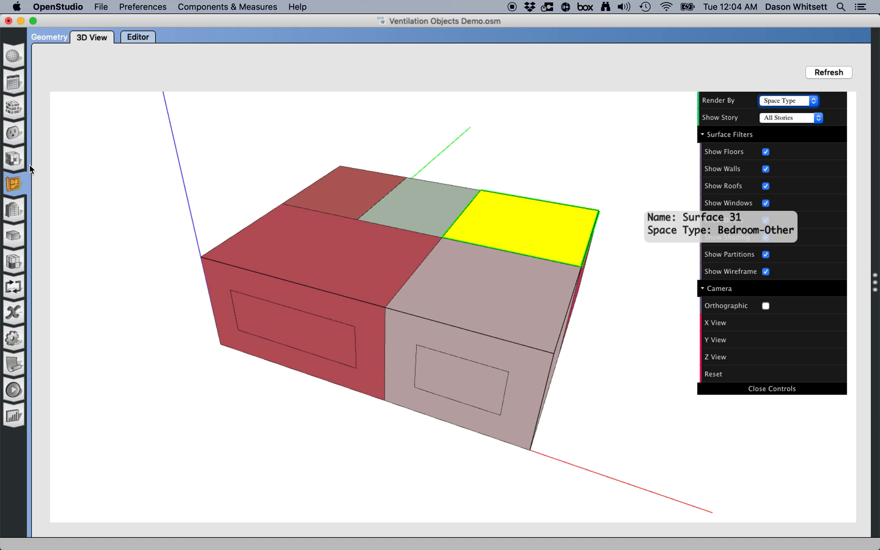
- Switch to the Space Types view
{"action": "left_click", "coordinate": [14, 159]}
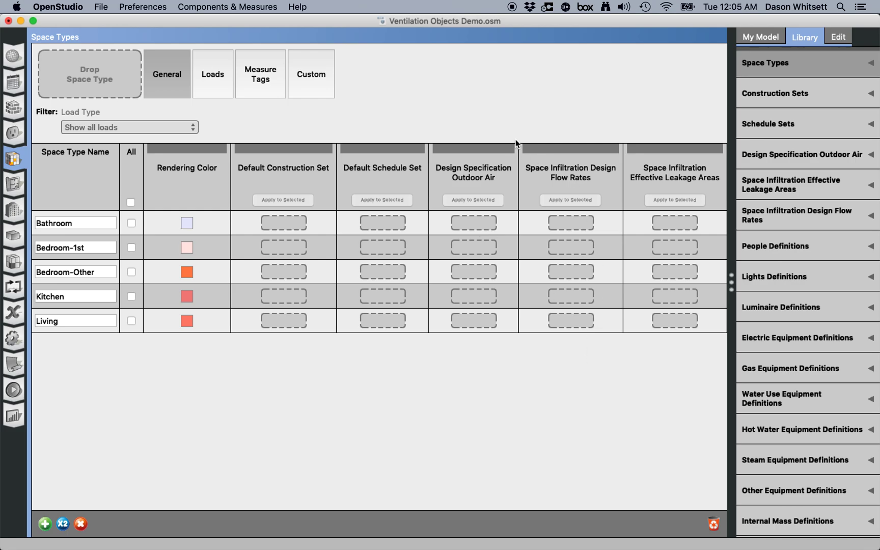
{"action": "left_click", "coordinate": [139, 9]}
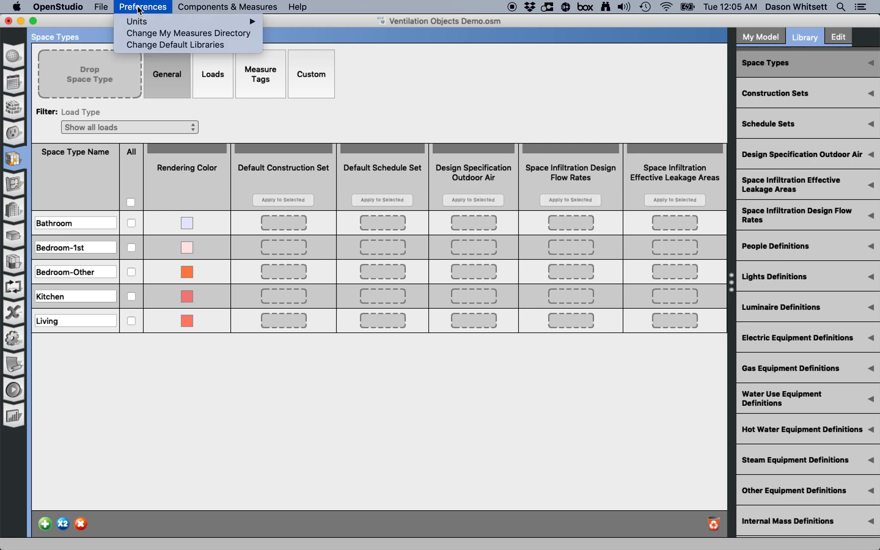
{"action": "left_click", "coordinate": [138, 10]}
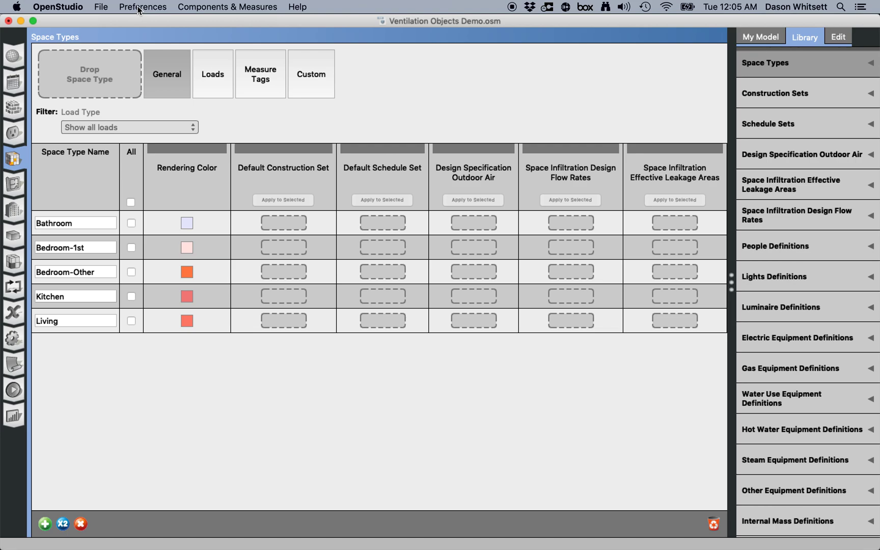
- Load the Ventilation Objects.osm library from the _EMDP Distributed/Reference/DataSets_DW folder
{"action": "left_click", "coordinate": [105, 10]}
{"action": "left_click", "coordinate": [134, 118]}
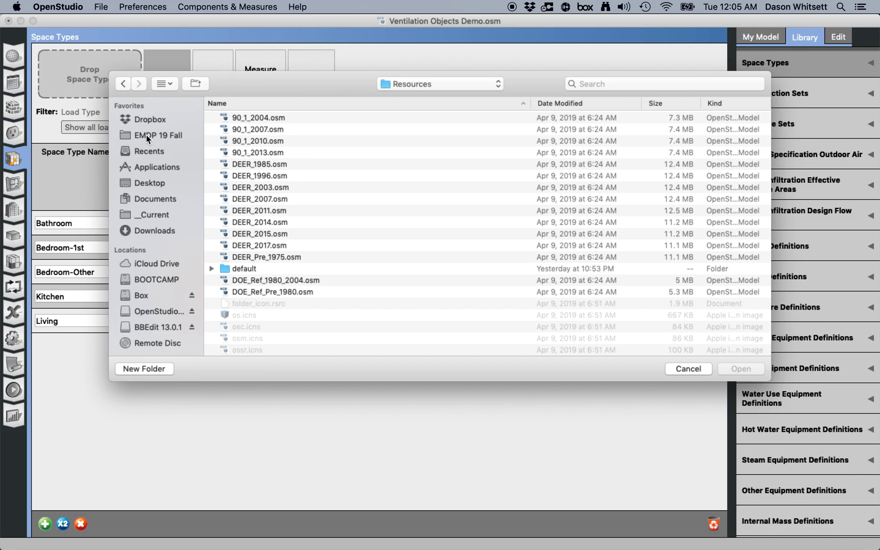
{"action": "left_click", "coordinate": [147, 135]}
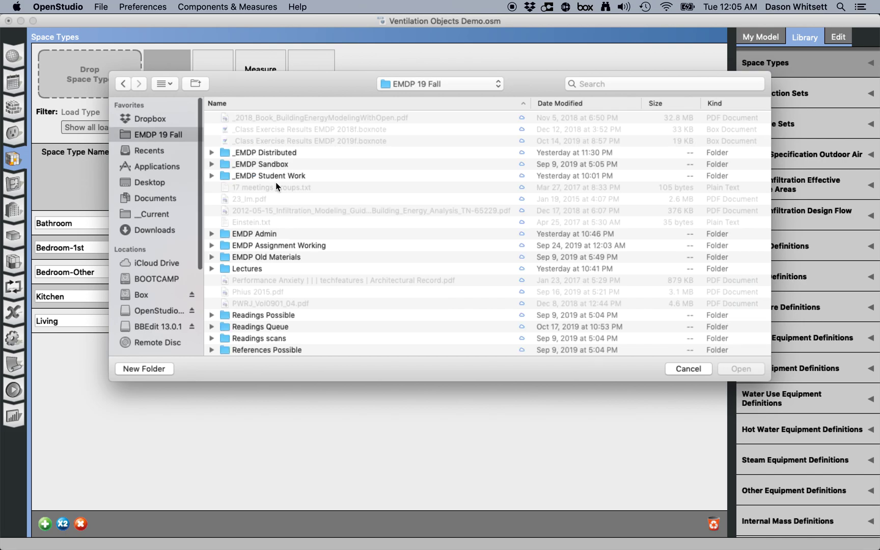
{"action": "scroll", "coordinate": [262, 159], "scroll_direction": "down", "scroll_amount": 2}
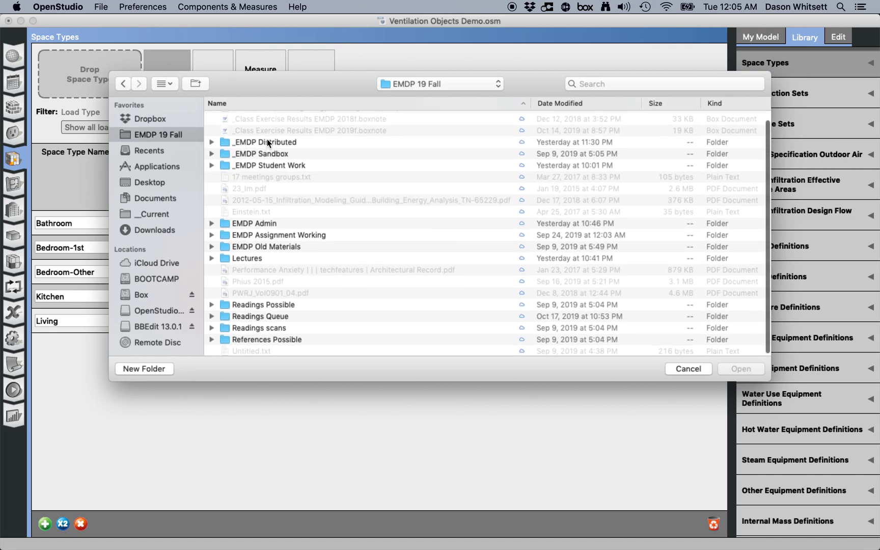
{"action": "double_click", "coordinate": [267, 142]}
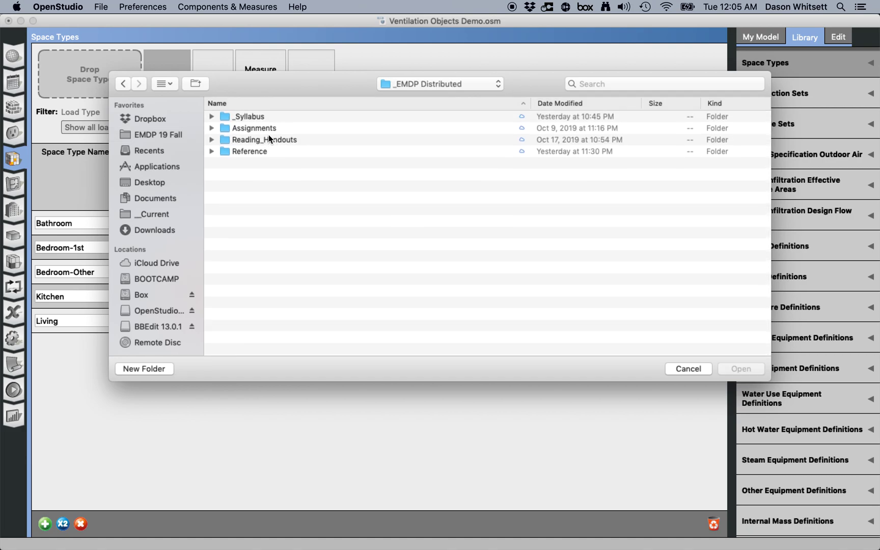
{"action": "double_click", "coordinate": [255, 154]}
{"action": "scroll", "coordinate": [256, 157], "scroll_direction": "up", "scroll_amount": 1}
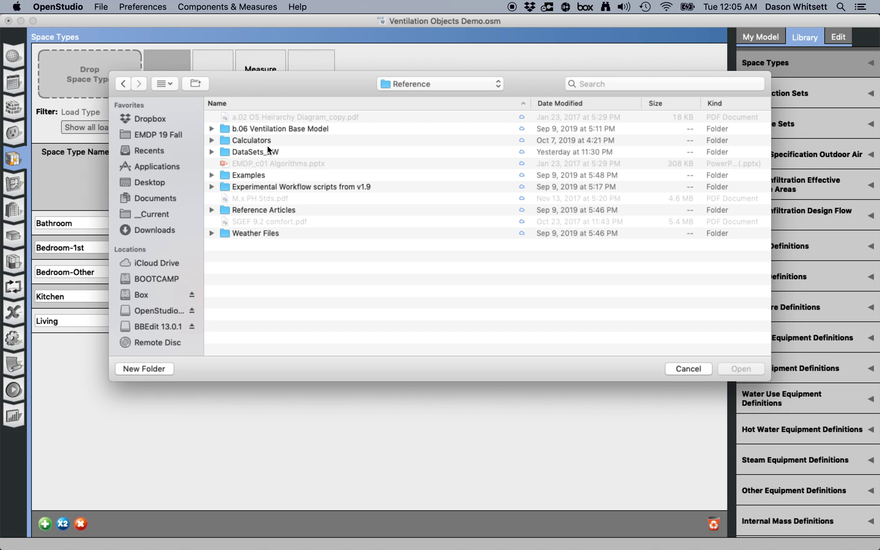
{"action": "left_click", "coordinate": [242, 153]}
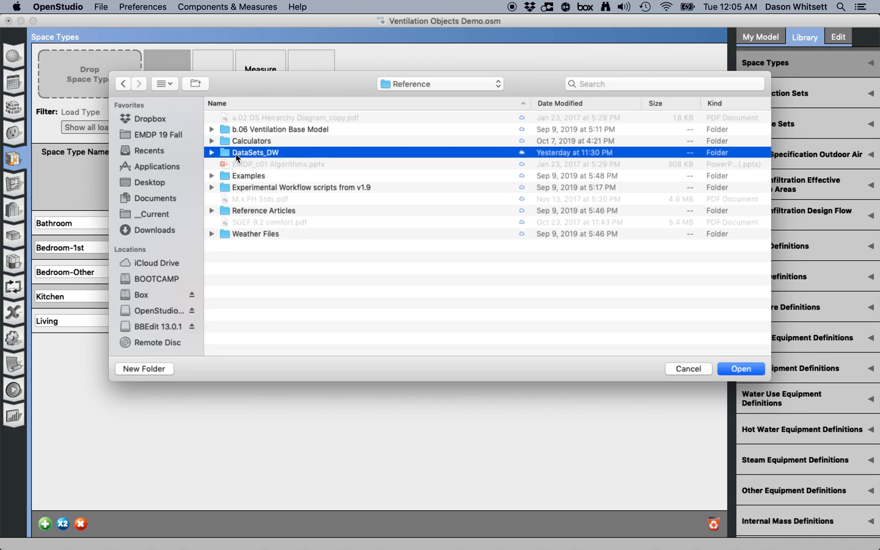
{"action": "double_click", "coordinate": [228, 153]}
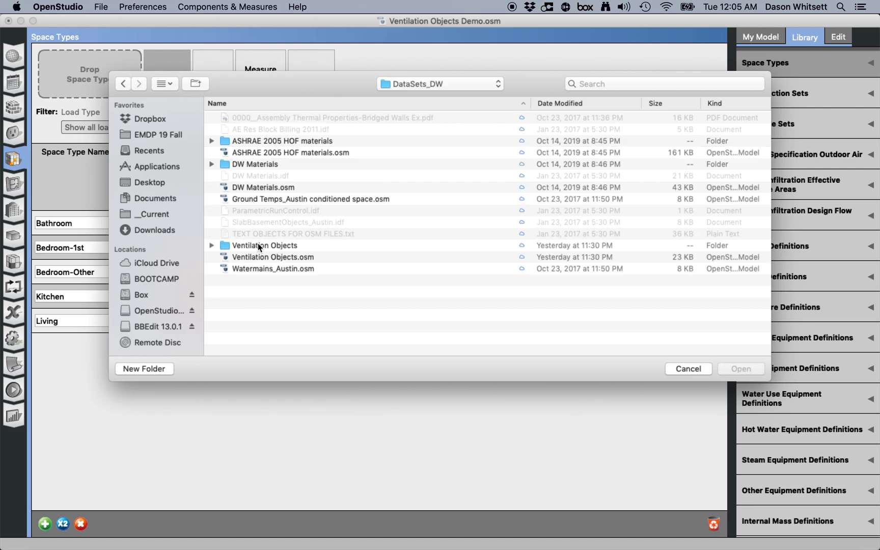
{"action": "left_click", "coordinate": [285, 258]}
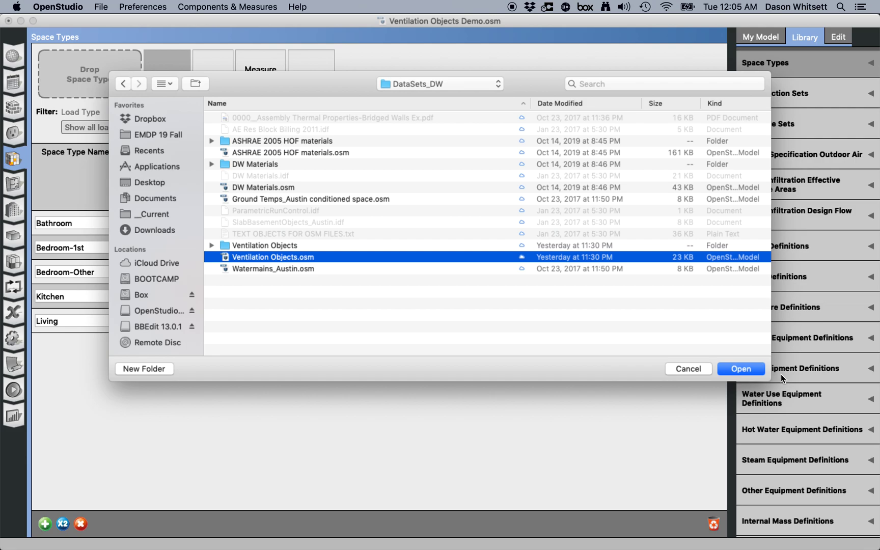
{"action": "left_click", "coordinate": [739, 369]}
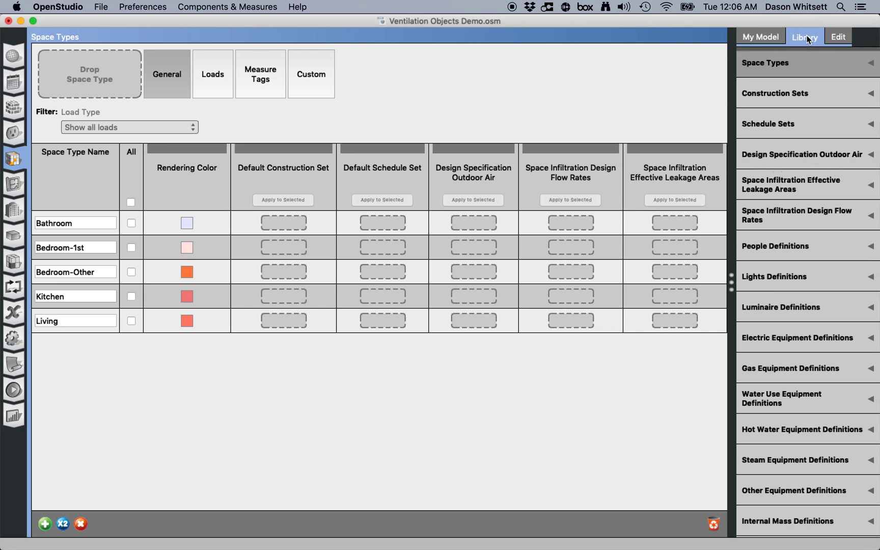
- Assign the ASHRAE 62 Bathroom design outdoor air library object to the Bathroom space type
{"action": "scroll", "coordinate": [824, 180], "scroll_direction": "down", "scroll_amount": 1}
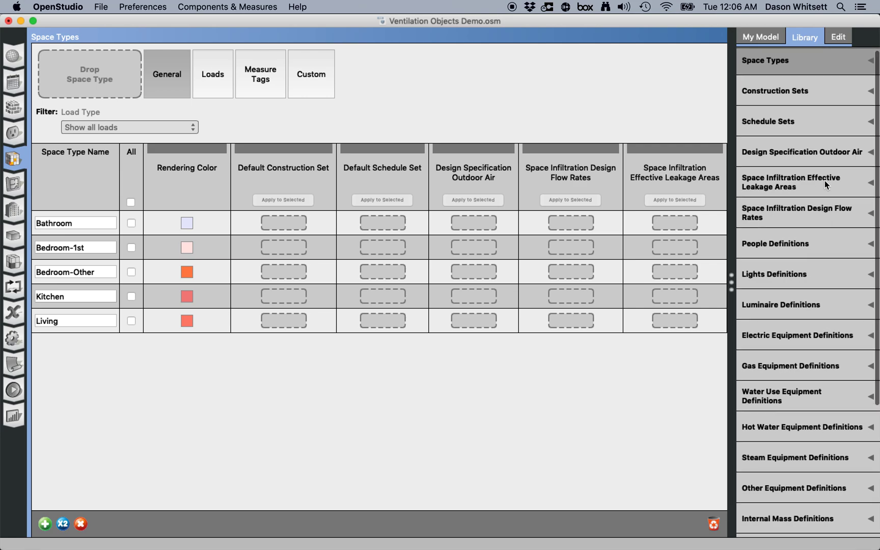
{"action": "left_click", "coordinate": [833, 154]}
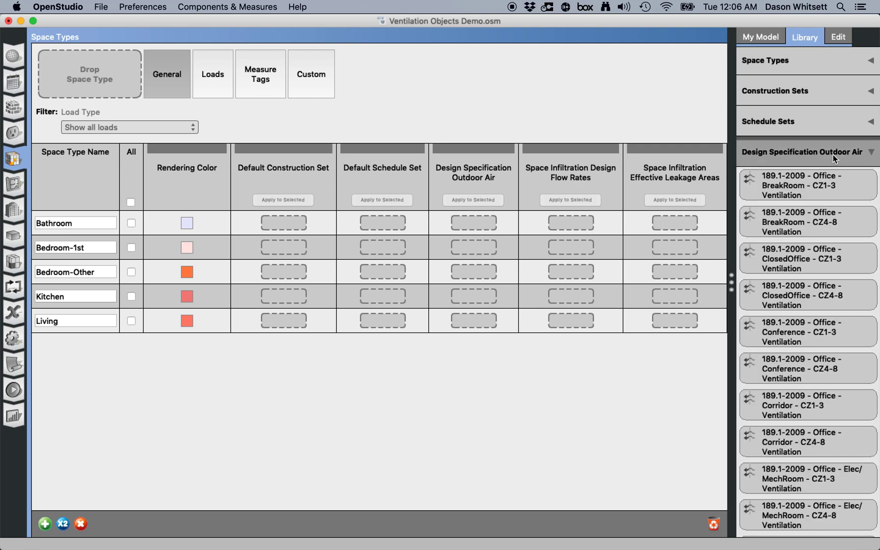
{"action": "scroll", "coordinate": [838, 275], "scroll_direction": "down", "scroll_amount": 3}
{"action": "scroll", "coordinate": [839, 275], "scroll_direction": "down", "scroll_amount": 15}
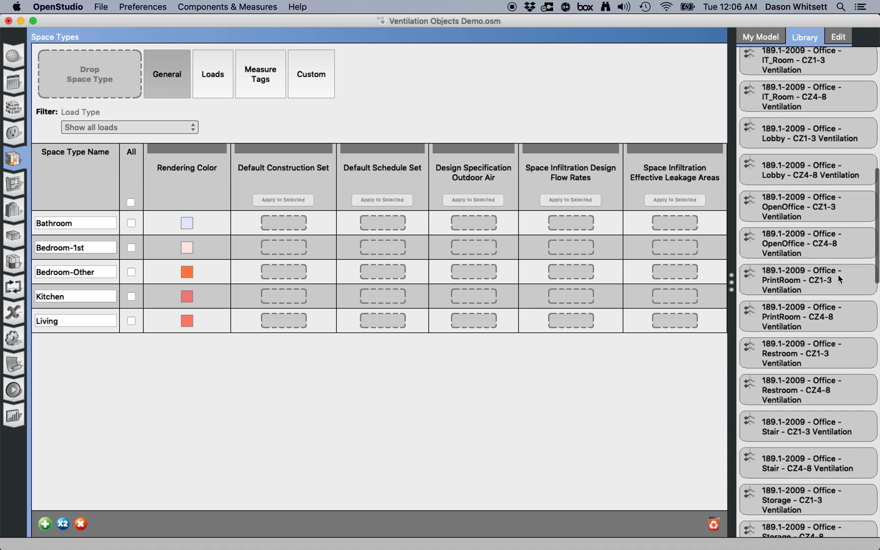
{"action": "scroll", "coordinate": [839, 275], "scroll_direction": "down", "scroll_amount": 10}
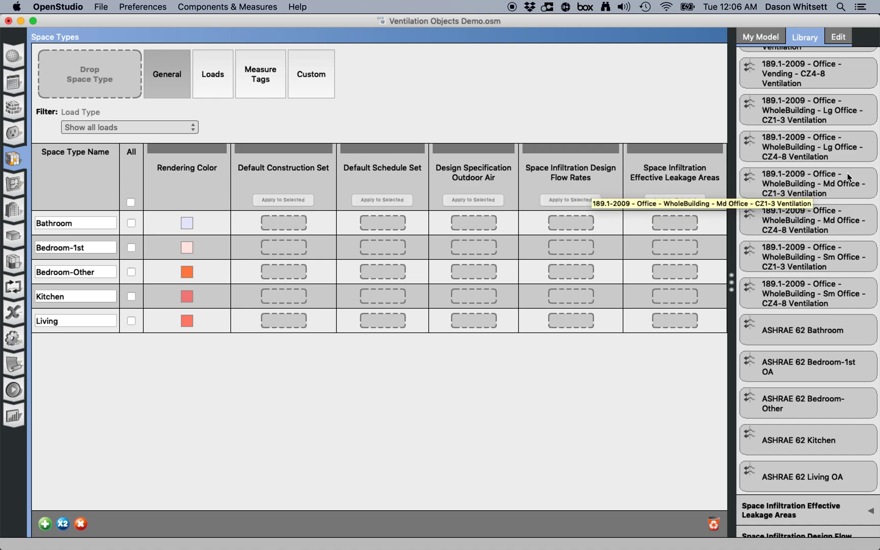
{"action": "scroll", "coordinate": [847, 173], "scroll_direction": "down", "scroll_amount": 3}
{"action": "scroll", "coordinate": [847, 173], "scroll_direction": "down", "scroll_amount": 3}
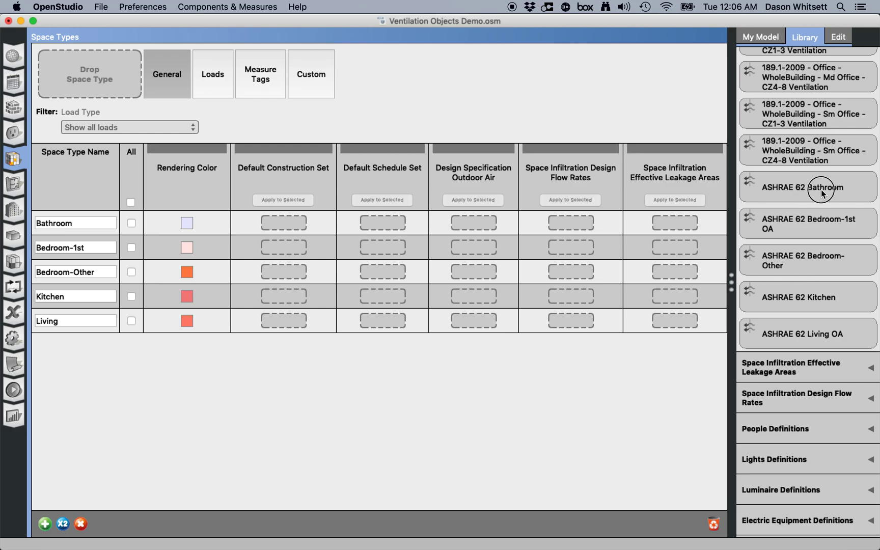
{"action": "left_click_drag", "start_coordinate": [821, 192], "coordinate": [472, 224]}
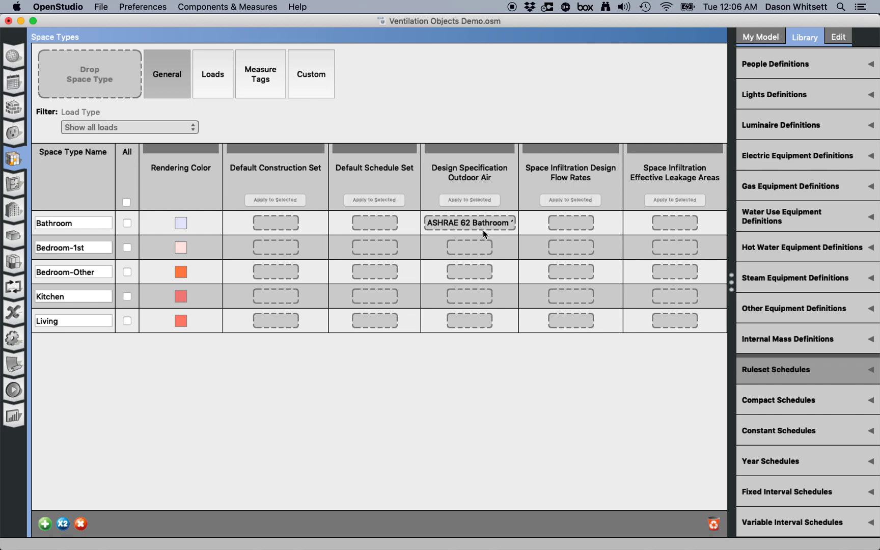
- Rename the Bathroom's outdoor air object to Demo and set flow per person to 1 and per floor area to 0.2
{"action": "left_click", "coordinate": [491, 225]}
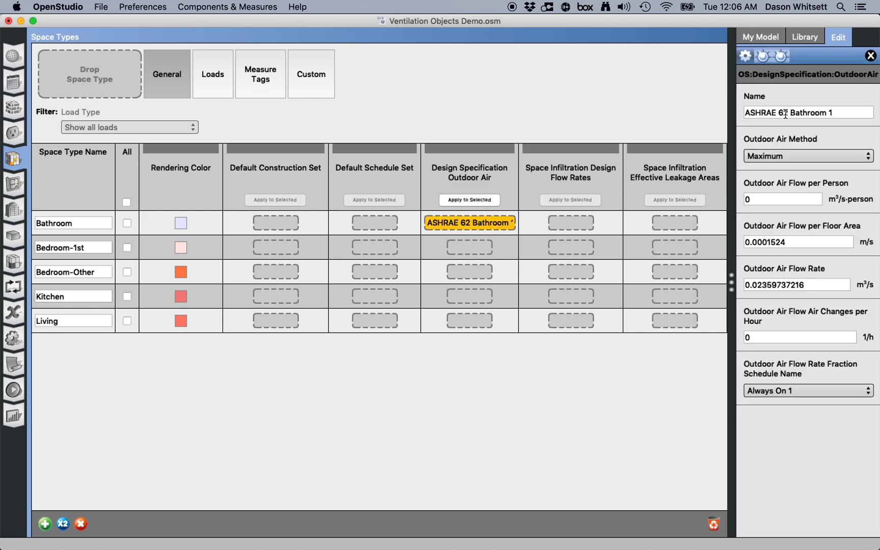
{"action": "left_click", "coordinate": [840, 112]}
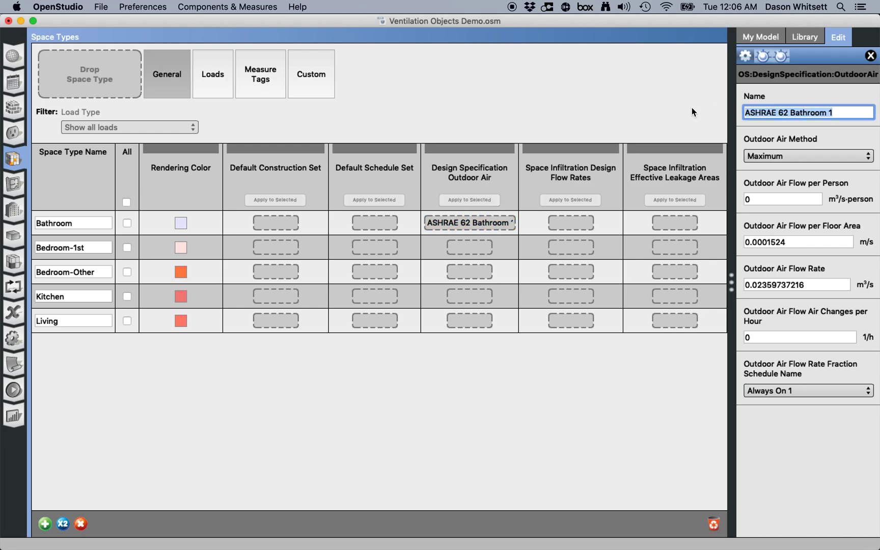
{"action": "type", "text": "Demo"}
{"action": "key", "text": "Tab"}
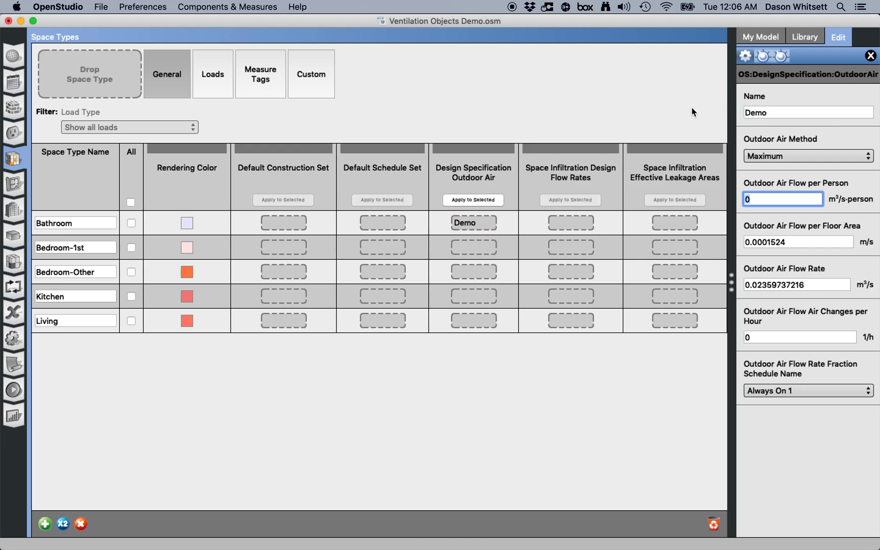
{"action": "type", "text": "1"}
{"action": "key", "text": "Tab"}
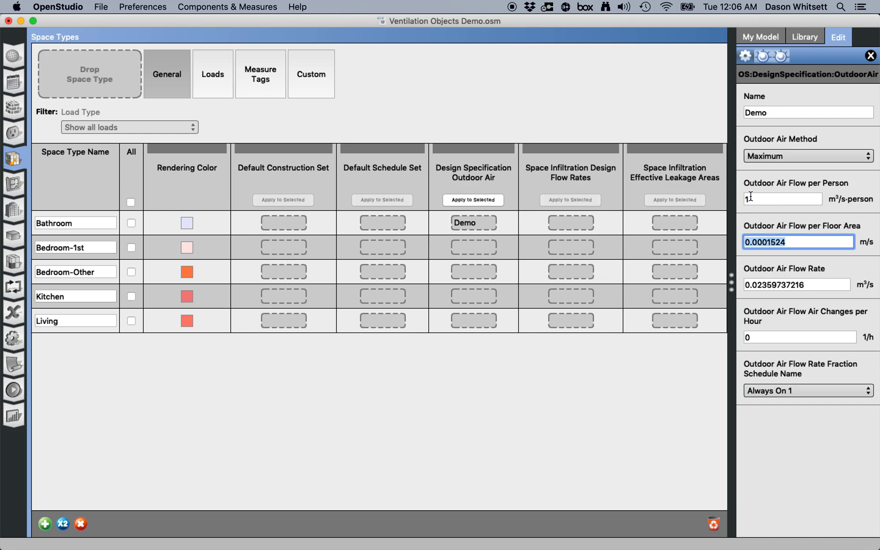
{"action": "type", "text": "0.2"}
{"action": "key", "text": "Tab"}
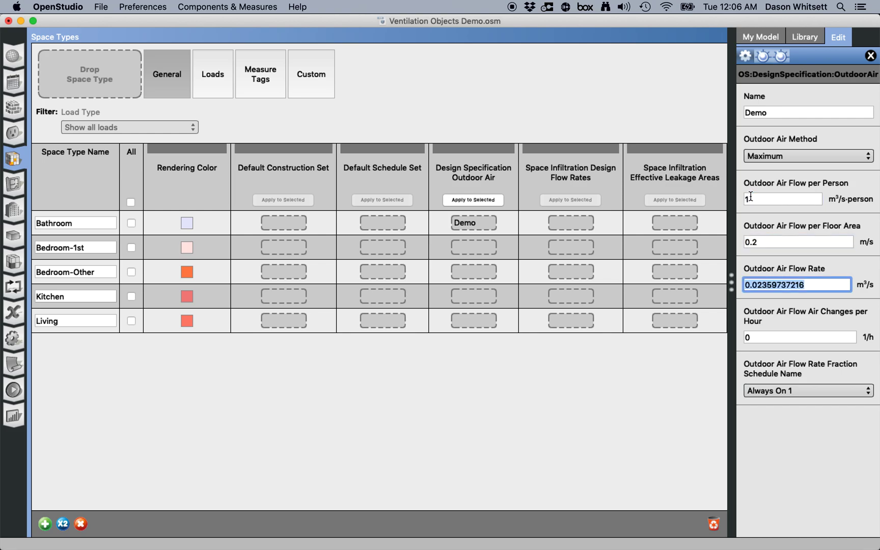
- Apply the Demo outdoor air object to the Bedroom-1st, Bedroom-Other and Kitchen space types
{"action": "left_click", "coordinate": [609, 405]}
{"action": "left_click", "coordinate": [481, 225]}
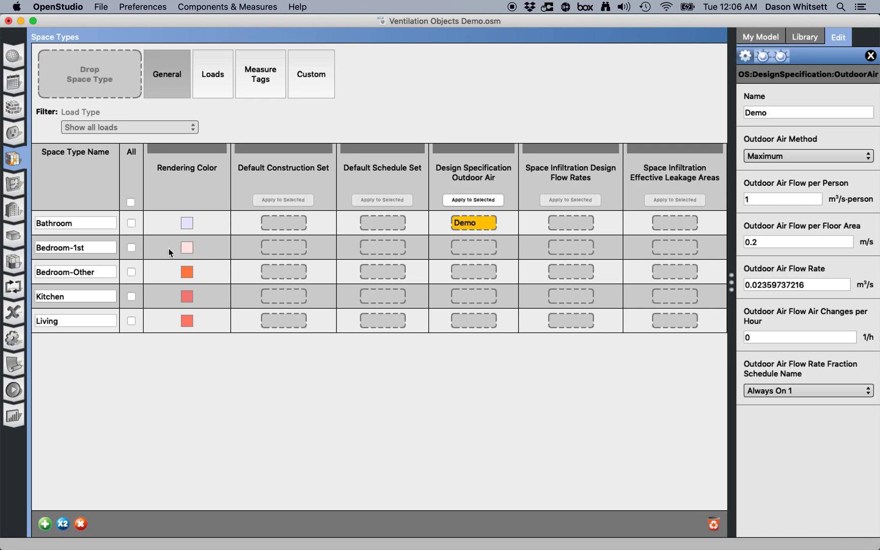
{"action": "left_click", "coordinate": [131, 248]}
{"action": "left_click", "coordinate": [131, 271]}
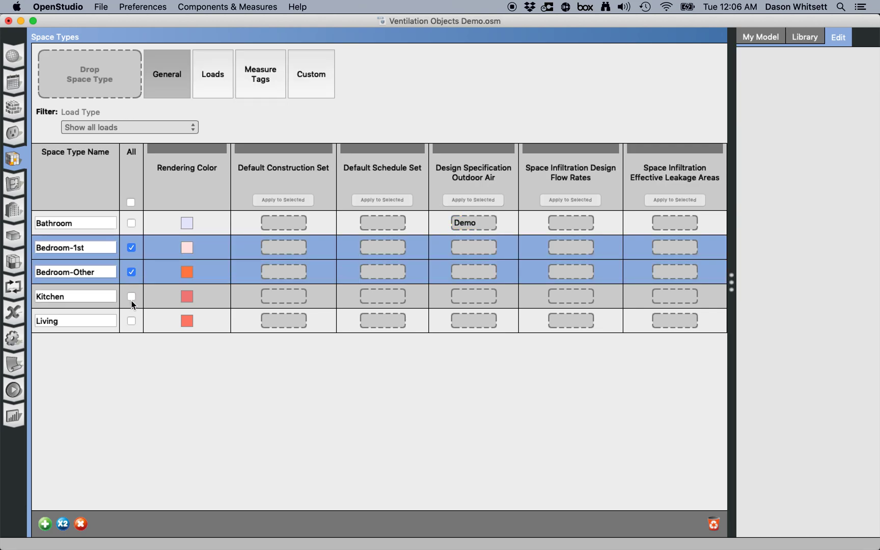
{"action": "left_click", "coordinate": [131, 296]}
{"action": "left_click", "coordinate": [467, 226]}
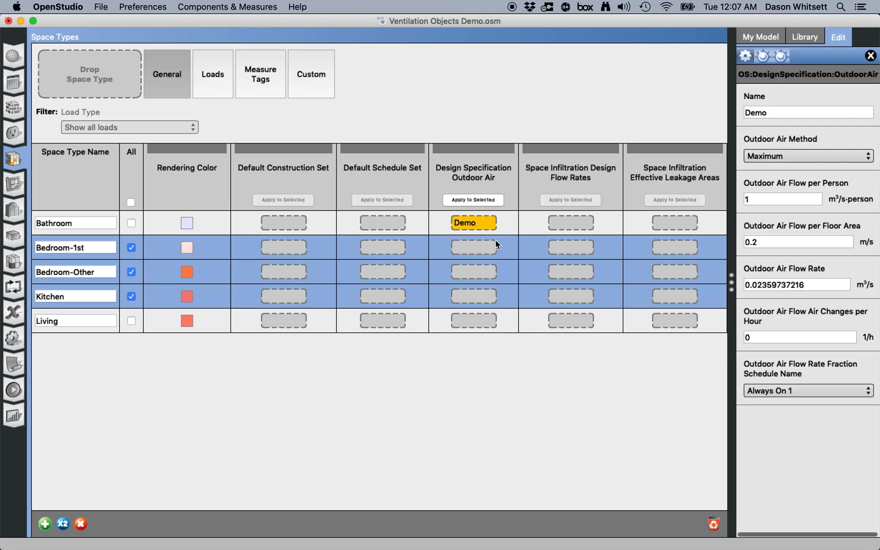
{"action": "left_click", "coordinate": [475, 199]}
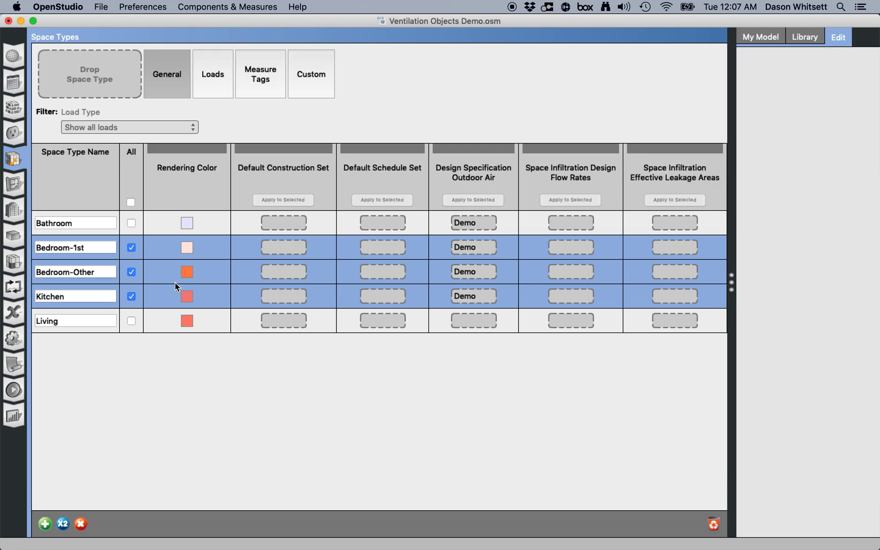
- Remove the Demo outdoor air object from the Bathroom, Bedroom-1st and Bedroom-Other space types
{"action": "left_click", "coordinate": [131, 296]}
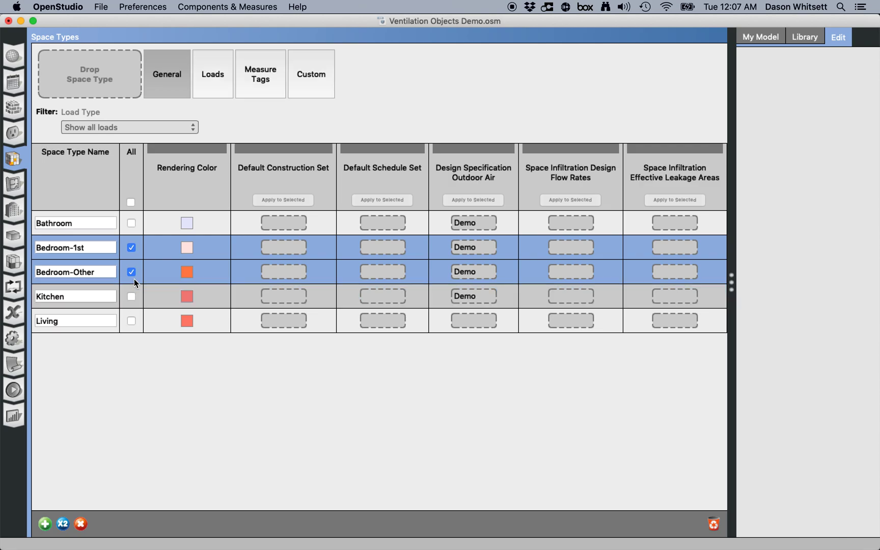
{"action": "left_click", "coordinate": [131, 248]}
{"action": "left_click", "coordinate": [131, 272]}
{"action": "left_click", "coordinate": [472, 225]}
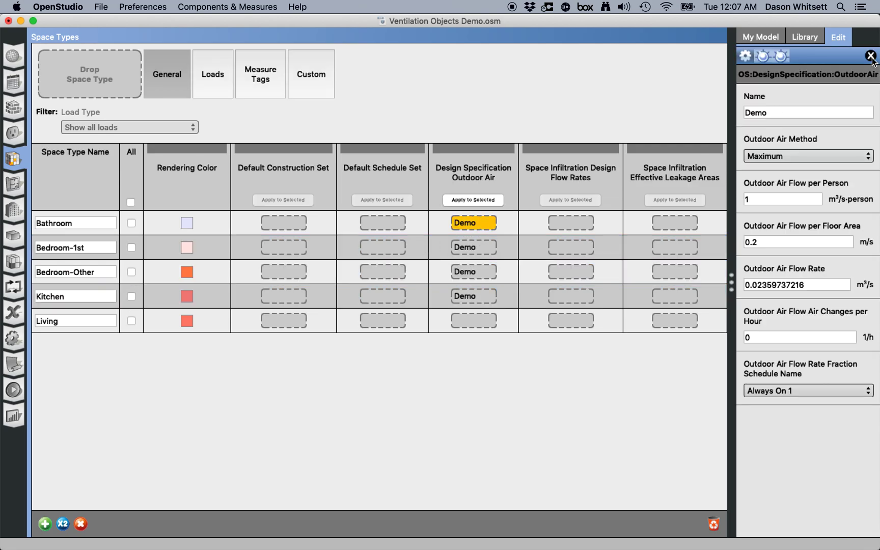
{"action": "left_click", "coordinate": [870, 56]}
{"action": "left_click", "coordinate": [471, 247]}
{"action": "left_click", "coordinate": [871, 57]}
{"action": "left_click", "coordinate": [474, 271]}
{"action": "left_click", "coordinate": [871, 57]}
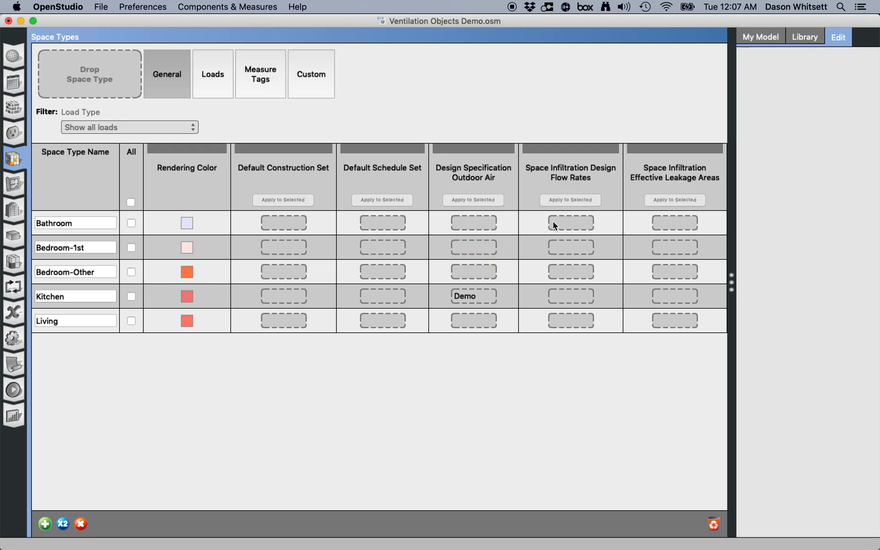
- Remove the Demo outdoor air object from the Kitchen space type
{"action": "left_click", "coordinate": [476, 295]}
{"action": "left_click", "coordinate": [870, 56]}
- Assign the ASHRAE 62 Bathroom design specification outdoor air library object to the Bathroom space type
{"action": "left_click", "coordinate": [814, 39]}
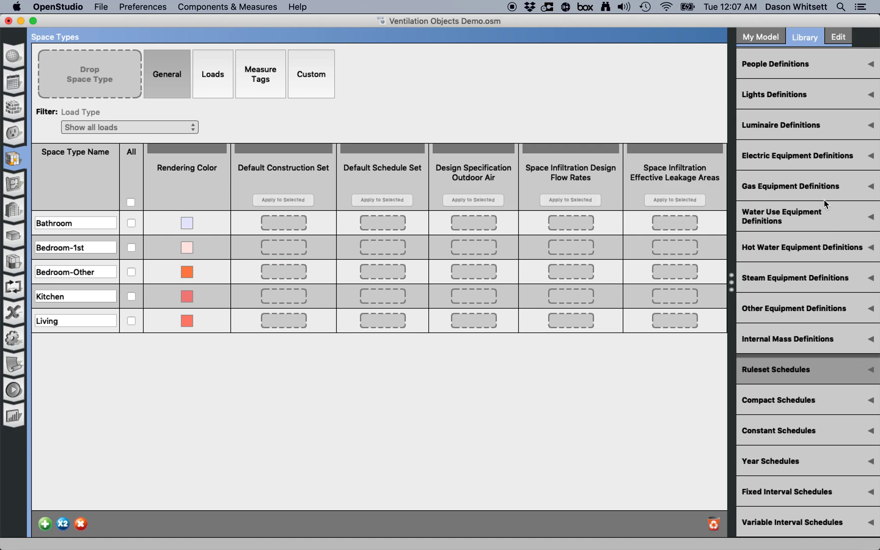
{"action": "scroll", "coordinate": [824, 200], "scroll_direction": "up", "scroll_amount": 5}
{"action": "left_click", "coordinate": [853, 145]}
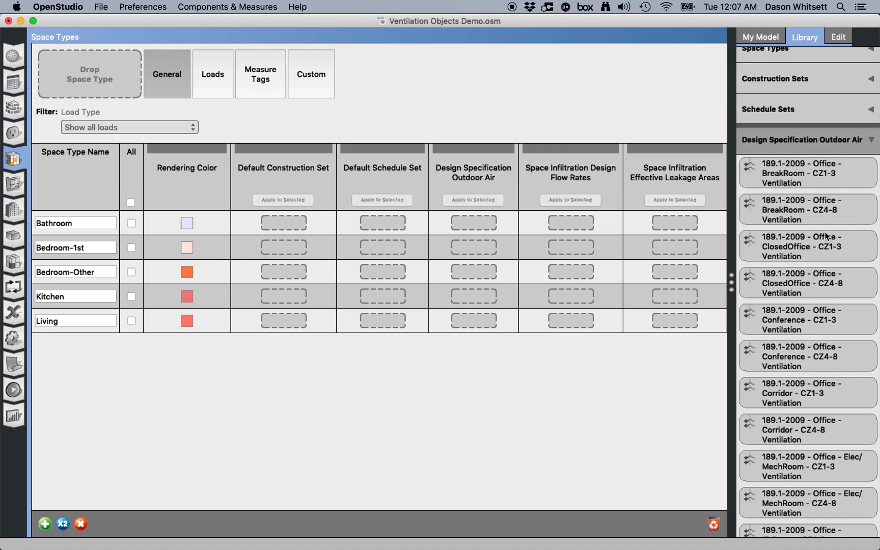
{"action": "scroll", "coordinate": [823, 232], "scroll_direction": "down", "scroll_amount": 12}
{"action": "scroll", "coordinate": [822, 235], "scroll_direction": "down", "scroll_amount": 10}
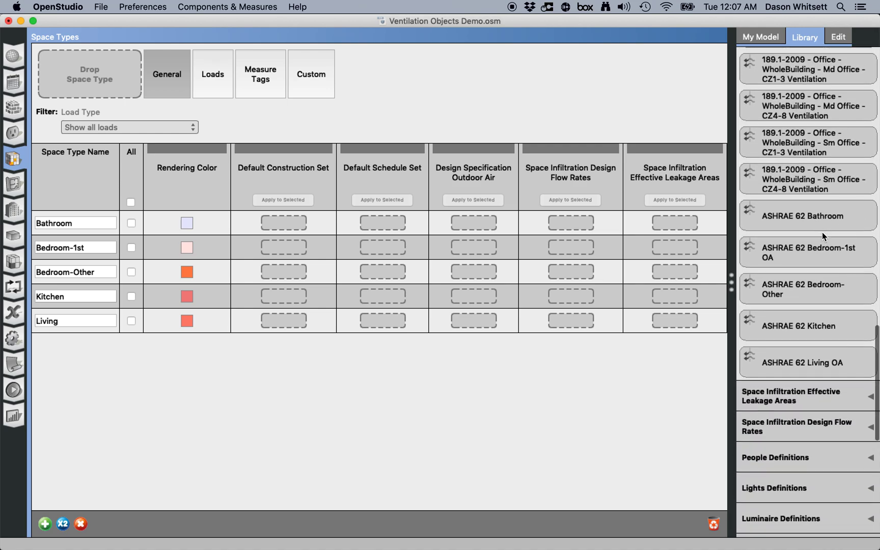
{"action": "scroll", "coordinate": [810, 204], "scroll_direction": "up", "scroll_amount": 1}
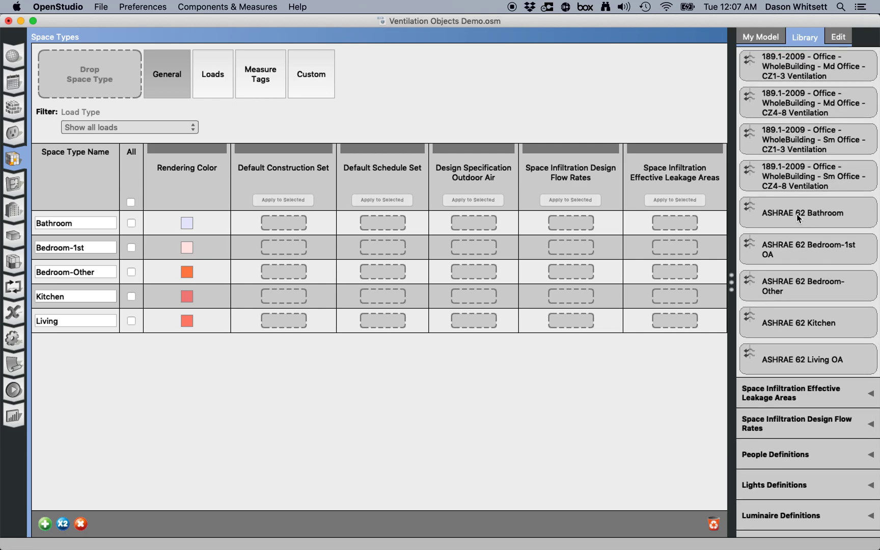
{"action": "left_click_drag", "start_coordinate": [811, 217], "coordinate": [487, 221]}
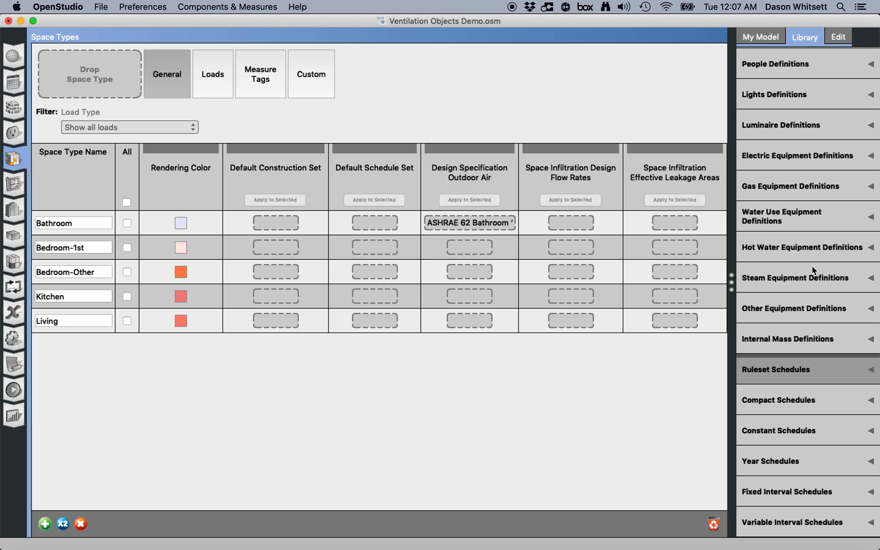
- Assign the ASHRAE 62 Kitchen outdoor air library object to the Kitchen space type
{"action": "left_click", "coordinate": [844, 216]}
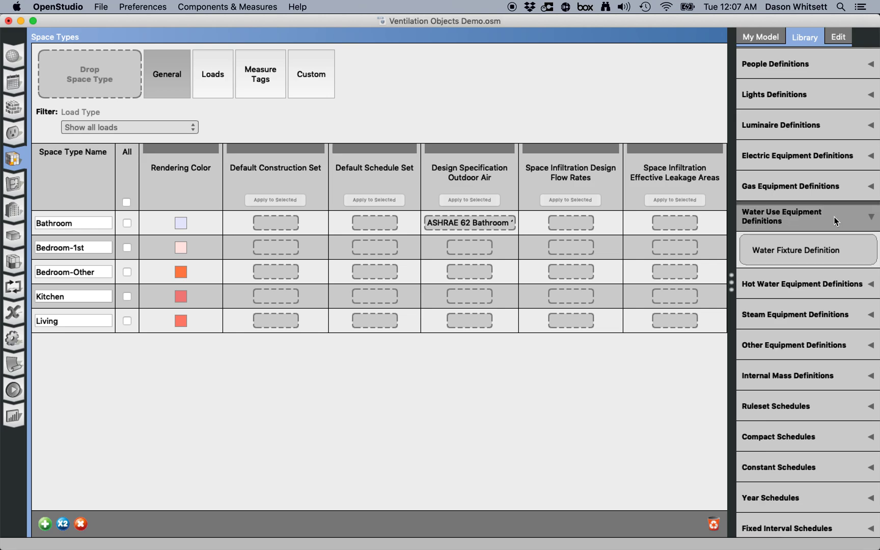
{"action": "scroll", "coordinate": [835, 220], "scroll_direction": "up", "scroll_amount": 5}
{"action": "left_click", "coordinate": [848, 143]}
{"action": "scroll", "coordinate": [783, 324], "scroll_direction": "down", "scroll_amount": 20}
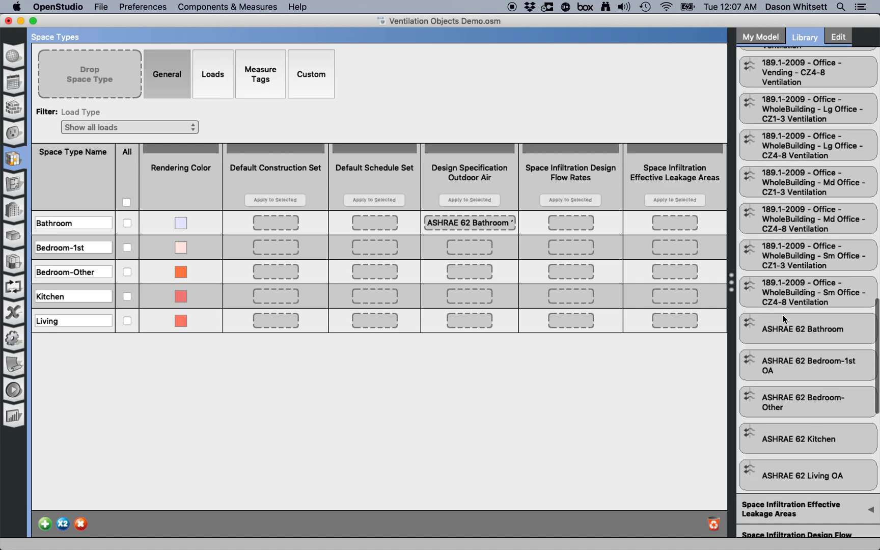
{"action": "scroll", "coordinate": [783, 315], "scroll_direction": "down", "scroll_amount": 3}
{"action": "scroll", "coordinate": [817, 315], "scroll_direction": "up", "scroll_amount": 1}
{"action": "left_click_drag", "start_coordinate": [828, 357], "coordinate": [486, 302]}
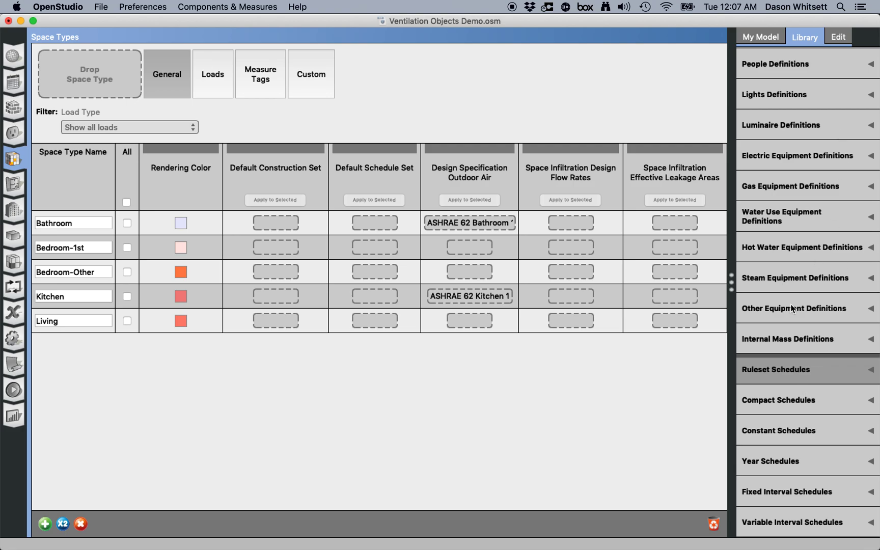
- Assign the ASHRAE 62 Living OA library object to the Living space type
{"action": "scroll", "coordinate": [828, 261], "scroll_direction": "up", "scroll_amount": 5}
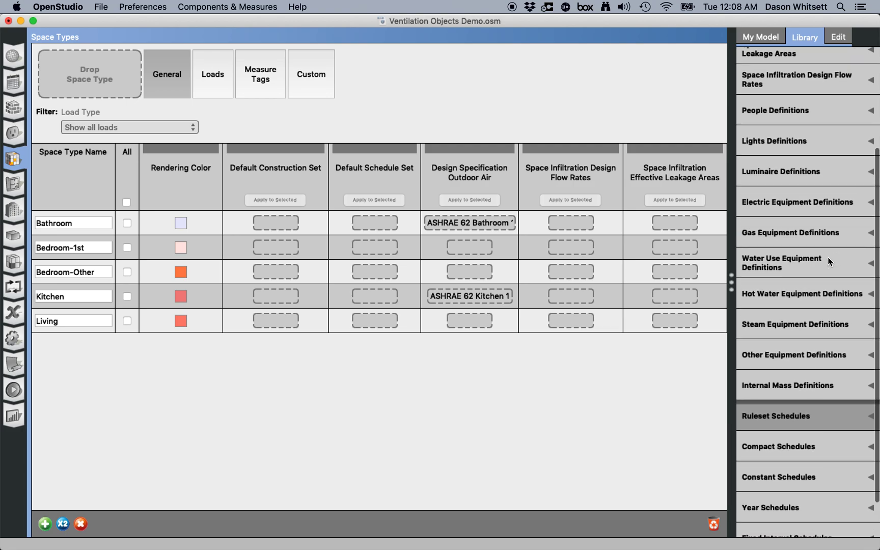
{"action": "left_click", "coordinate": [831, 163]}
{"action": "scroll", "coordinate": [814, 310], "scroll_direction": "down", "scroll_amount": 15}
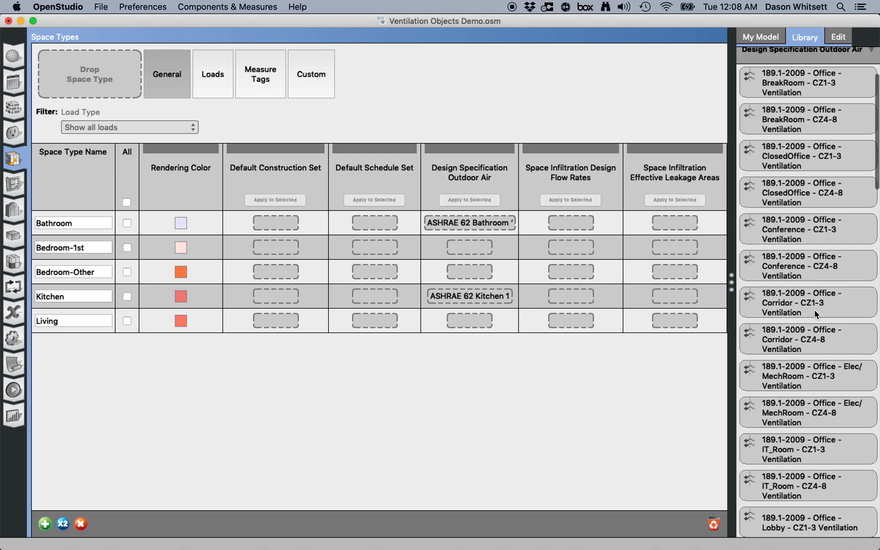
{"action": "scroll", "coordinate": [814, 310], "scroll_direction": "up", "scroll_amount": 2}
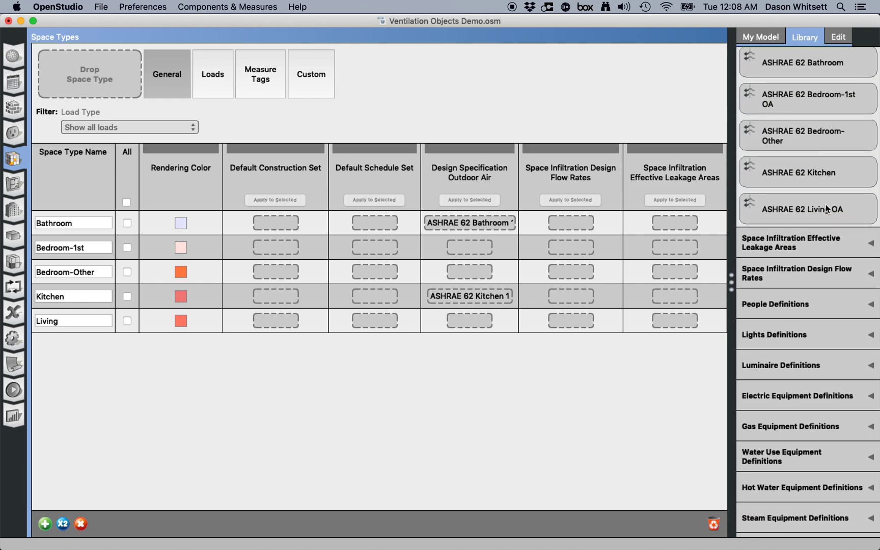
{"action": "left_click_drag", "start_coordinate": [828, 210], "coordinate": [476, 322]}
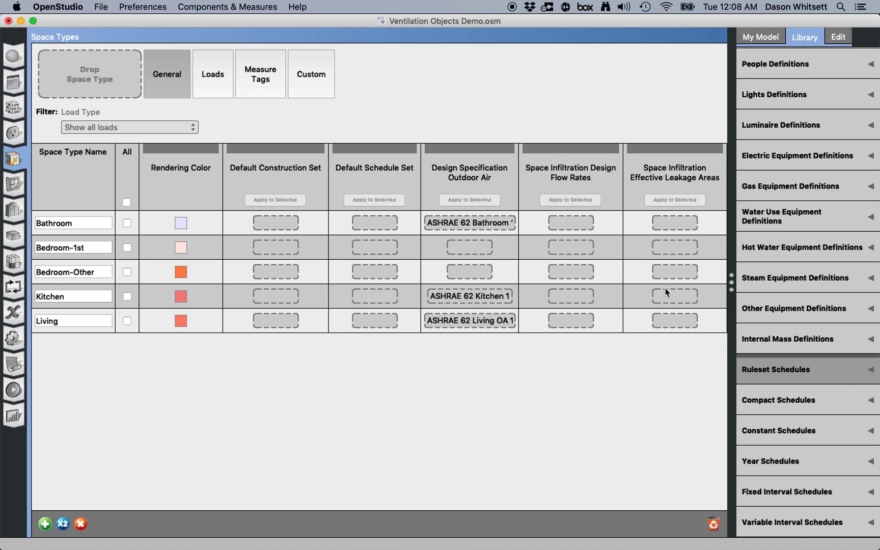
- Browse the Space Infiltration Design Flow Rates objects in the library
{"action": "scroll", "coordinate": [804, 204], "scroll_direction": "up", "scroll_amount": 5}
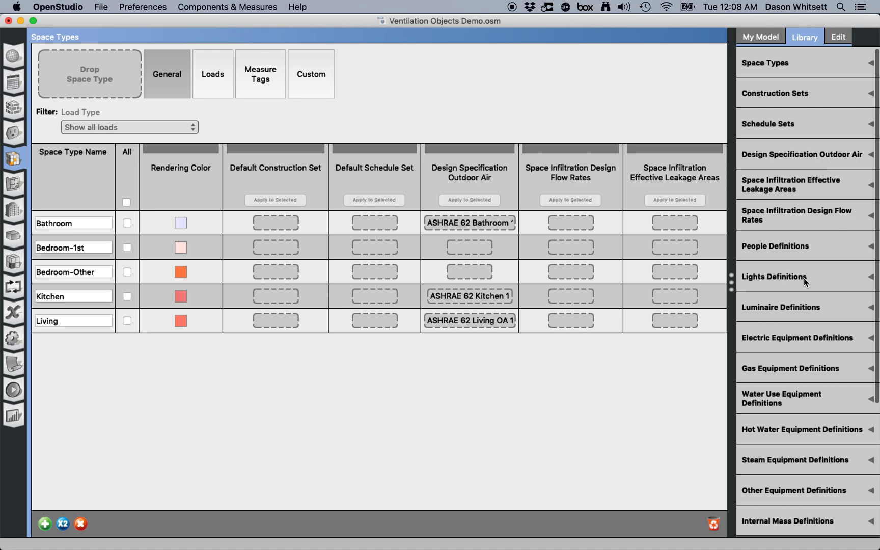
{"action": "scroll", "coordinate": [790, 183], "scroll_direction": "down", "scroll_amount": 1}
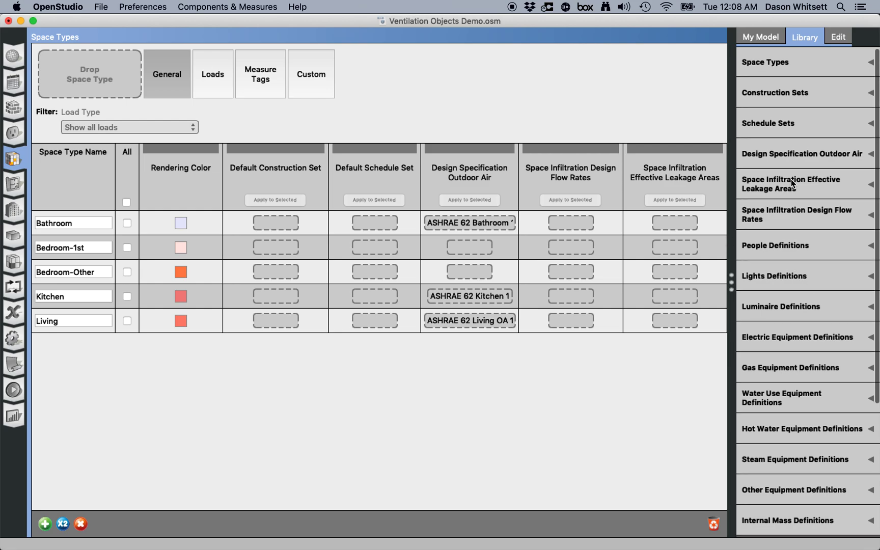
{"action": "left_click", "coordinate": [807, 212]}
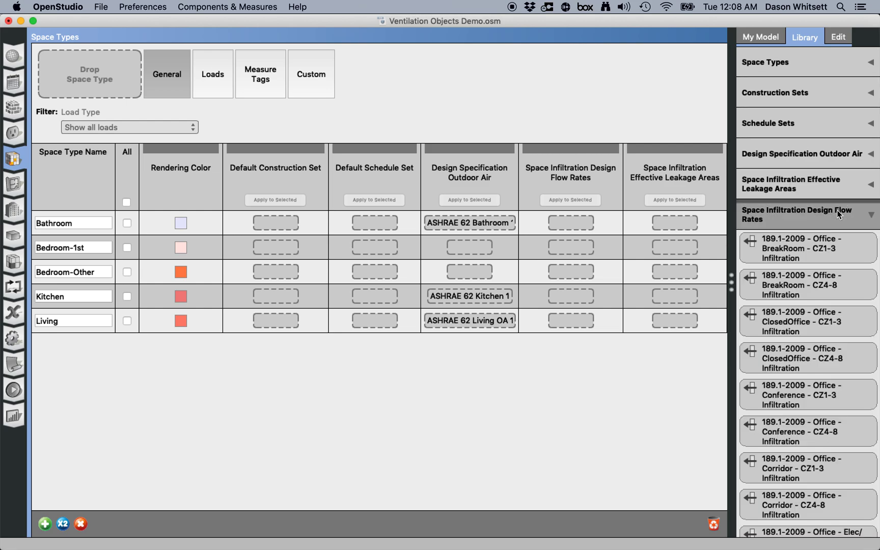
{"action": "scroll", "coordinate": [837, 210], "scroll_direction": "down", "scroll_amount": 10}
{"action": "scroll", "coordinate": [837, 210], "scroll_direction": "down", "scroll_amount": 6}
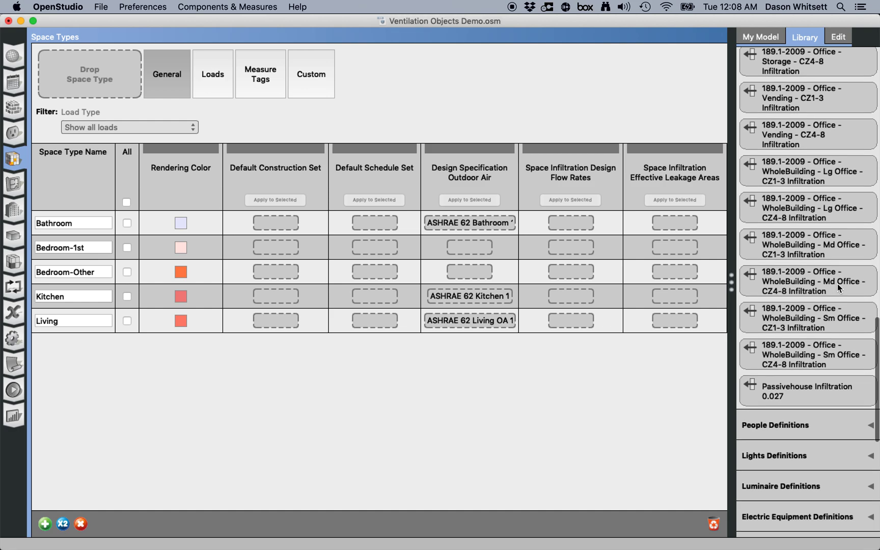
{"action": "scroll", "coordinate": [838, 285], "scroll_direction": "up", "scroll_amount": 15}
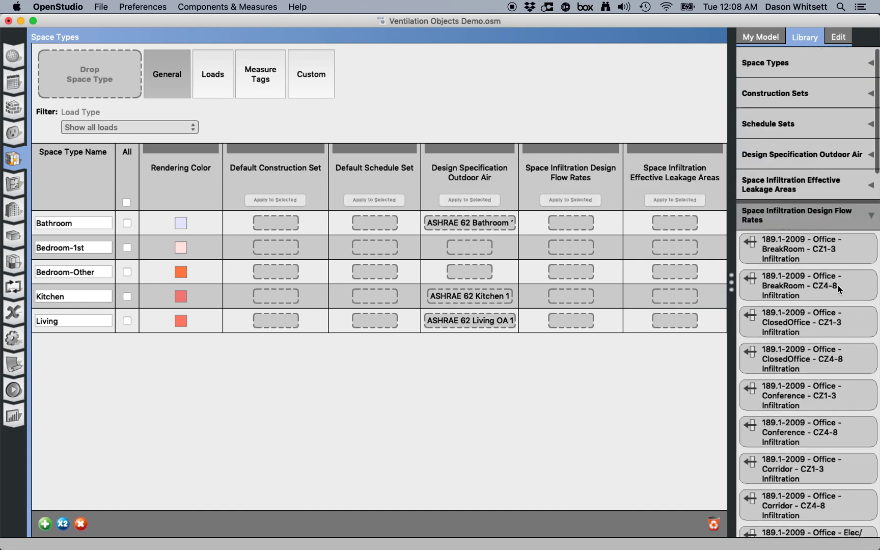
- Assign the ASHRAE 62 Bedroom-1st OA library object to the Bedroom-1st space type
{"action": "left_click", "coordinate": [838, 209]}
{"action": "left_click", "coordinate": [837, 155]}
{"action": "scroll", "coordinate": [833, 306], "scroll_direction": "down", "scroll_amount": 6}
{"action": "scroll", "coordinate": [834, 323], "scroll_direction": "down", "scroll_amount": 8}
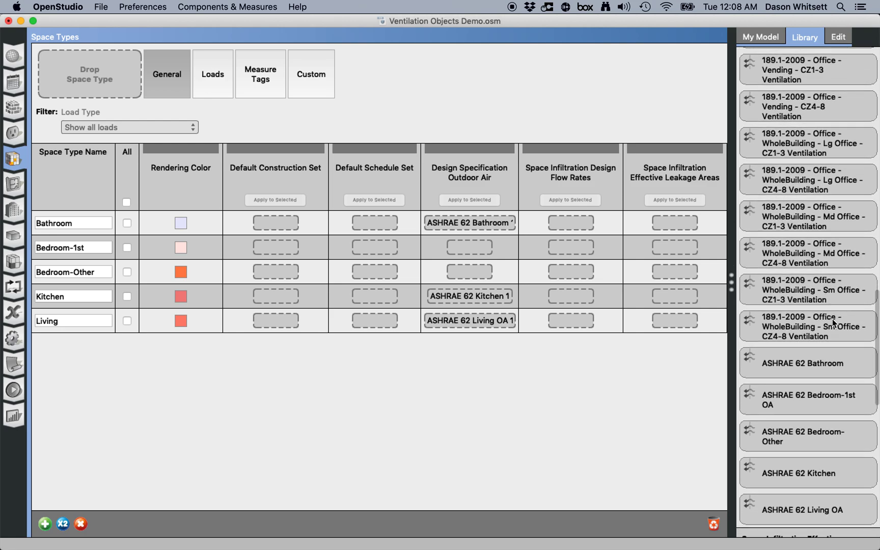
{"action": "scroll", "coordinate": [833, 325], "scroll_direction": "down", "scroll_amount": 3}
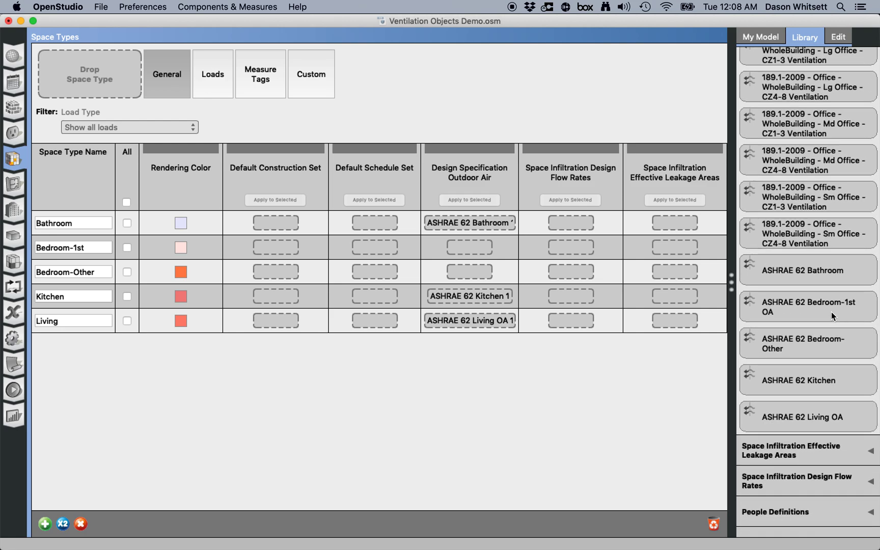
{"action": "left_click_drag", "start_coordinate": [832, 312], "coordinate": [471, 247]}
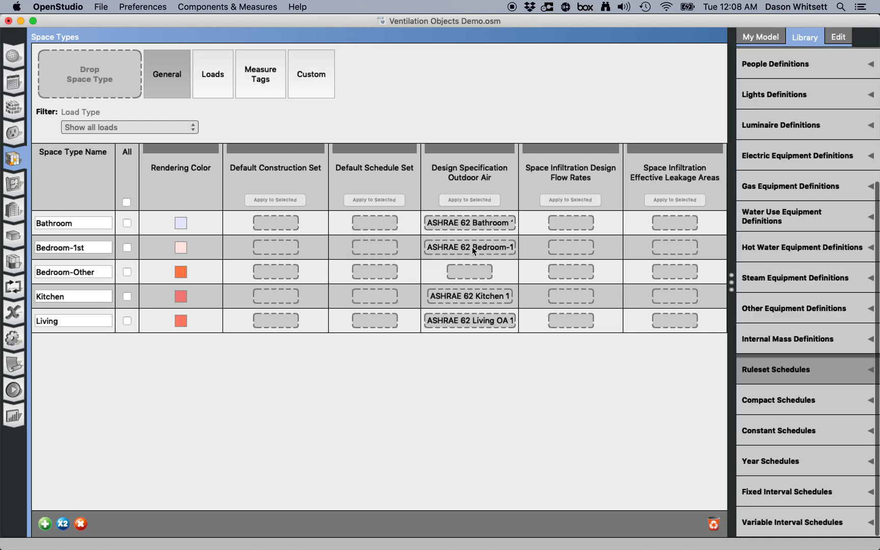
- Open the Bedroom-1st outdoor air object for inspection and switch the program's units to IP
{"action": "left_click", "coordinate": [479, 249]}
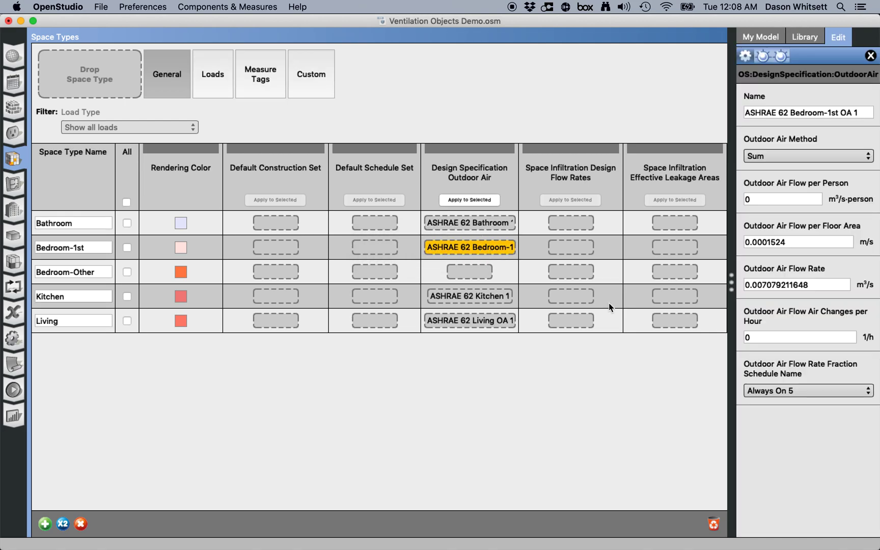
{"action": "left_click", "coordinate": [139, 7]}
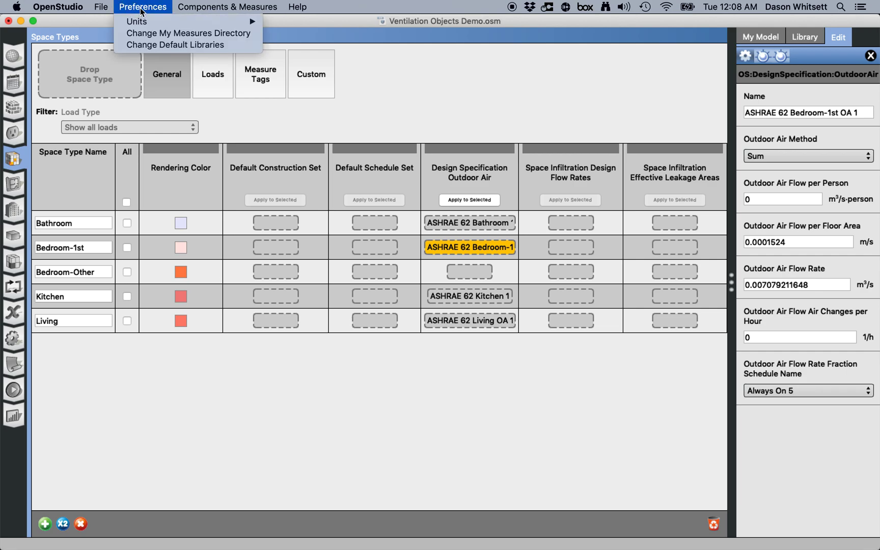
{"action": "mouse_move", "coordinate": [142, 21]}
{"action": "left_click", "coordinate": [318, 37]}
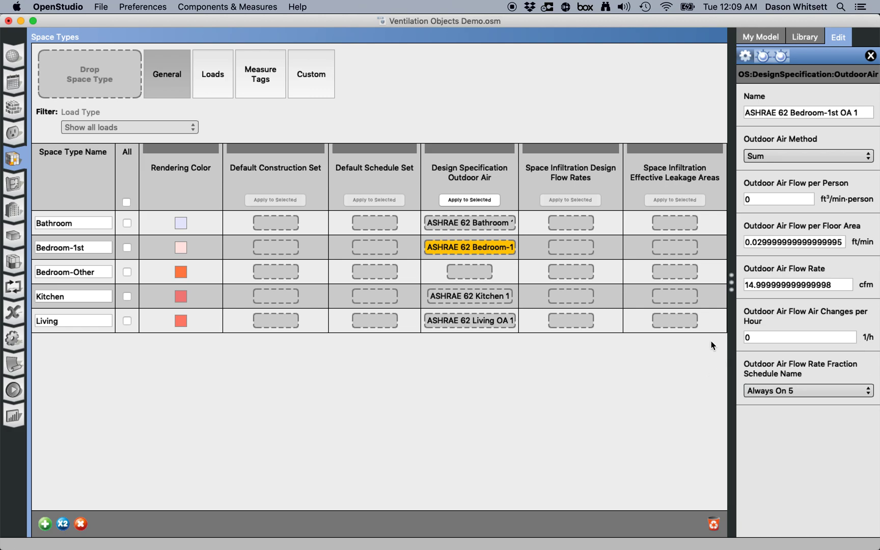
{"action": "left_click", "coordinate": [839, 289]}
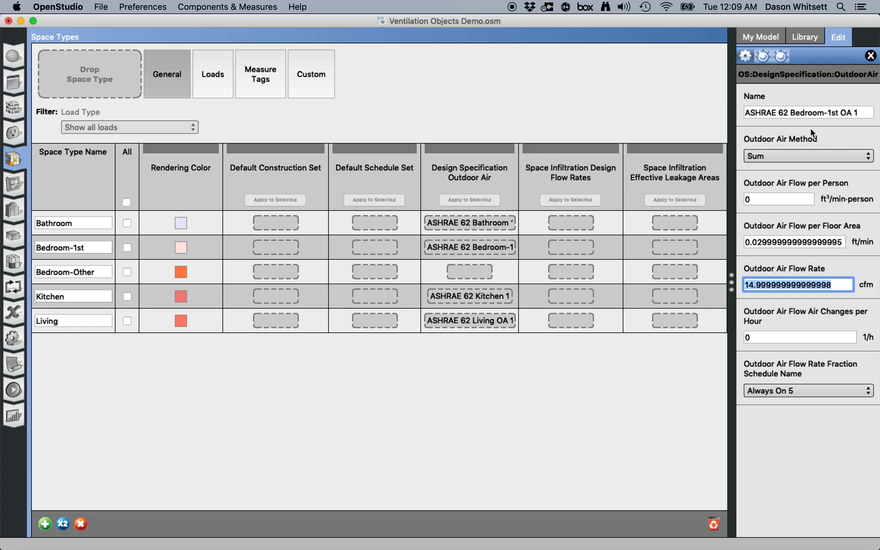
{"action": "left_click", "coordinate": [464, 275]}
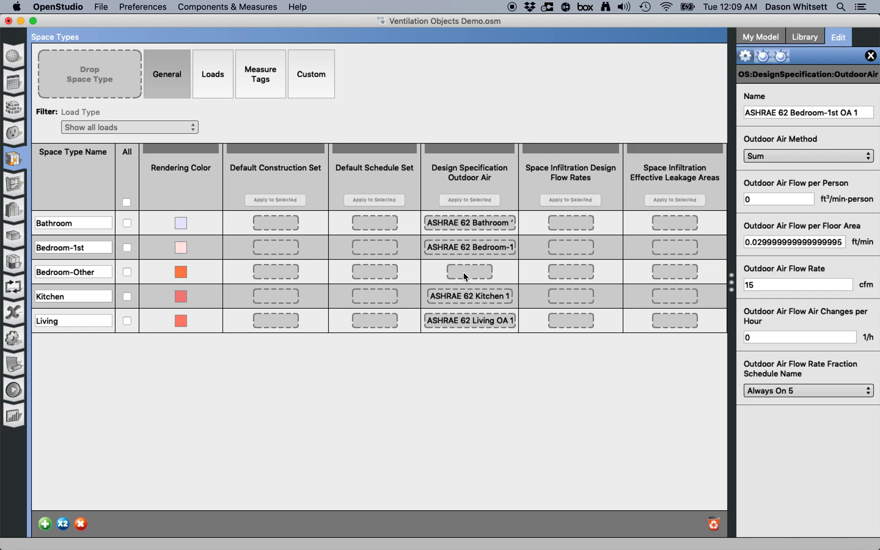
- Assign the ASHRAE 62 Bedroom-Other library object to the Bedroom-Other space type
{"action": "left_click", "coordinate": [805, 36]}
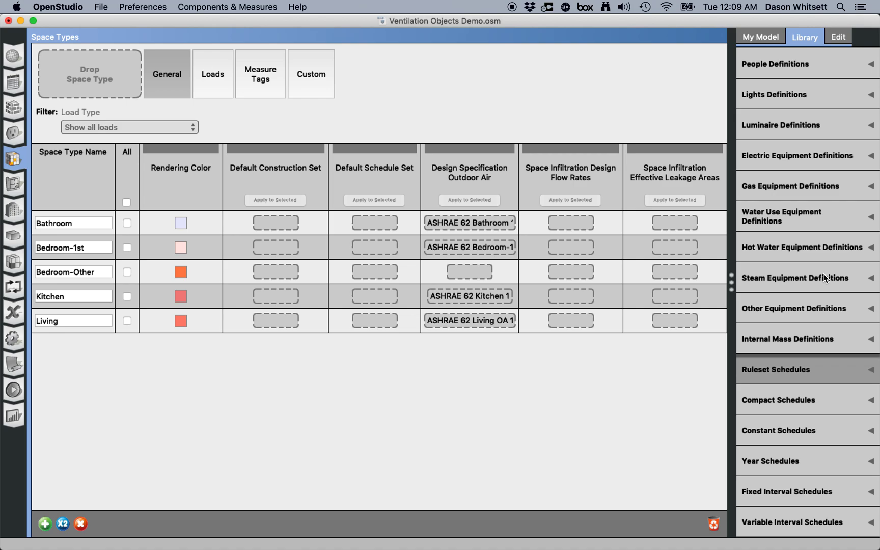
{"action": "scroll", "coordinate": [826, 277], "scroll_direction": "up", "scroll_amount": 6}
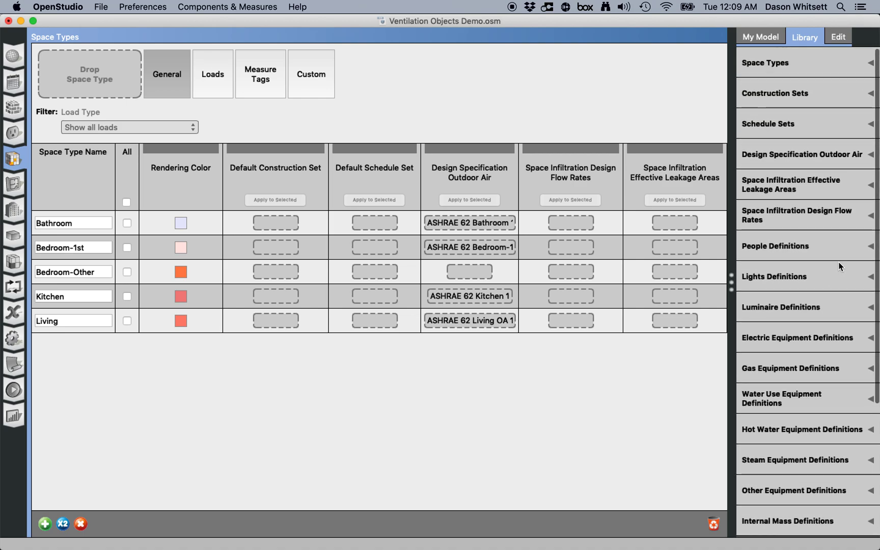
{"action": "left_click", "coordinate": [844, 158]}
{"action": "scroll", "coordinate": [818, 282], "scroll_direction": "down", "scroll_amount": 10}
{"action": "scroll", "coordinate": [818, 282], "scroll_direction": "down", "scroll_amount": 8}
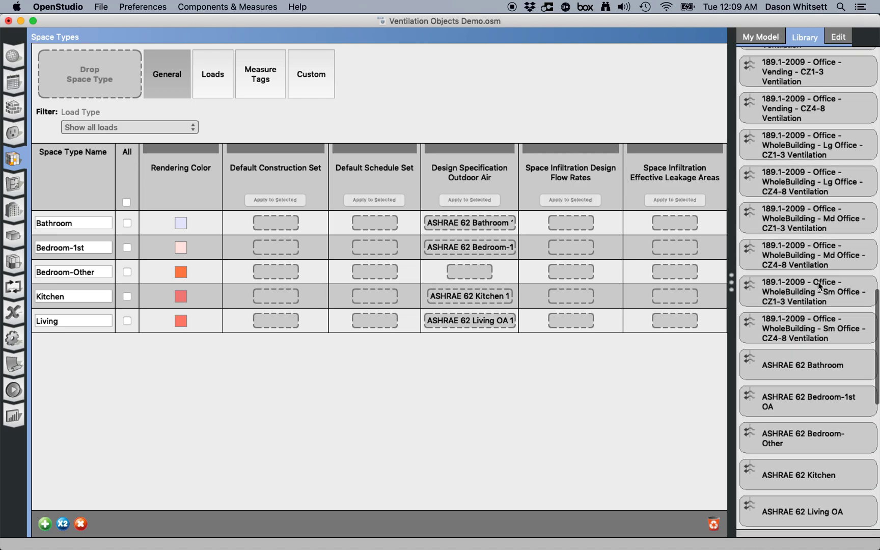
{"action": "left_click_drag", "start_coordinate": [828, 306], "coordinate": [479, 271]}
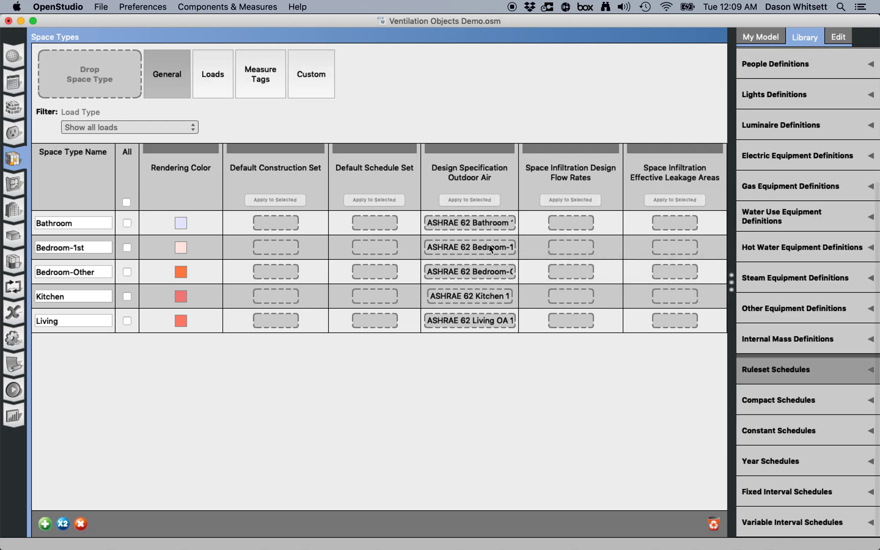
- Inspect the outdoor air flow values of the Bathroom, Bedroom-1st and Bedroom-Other outdoor air objects
{"action": "left_click", "coordinate": [496, 225]}
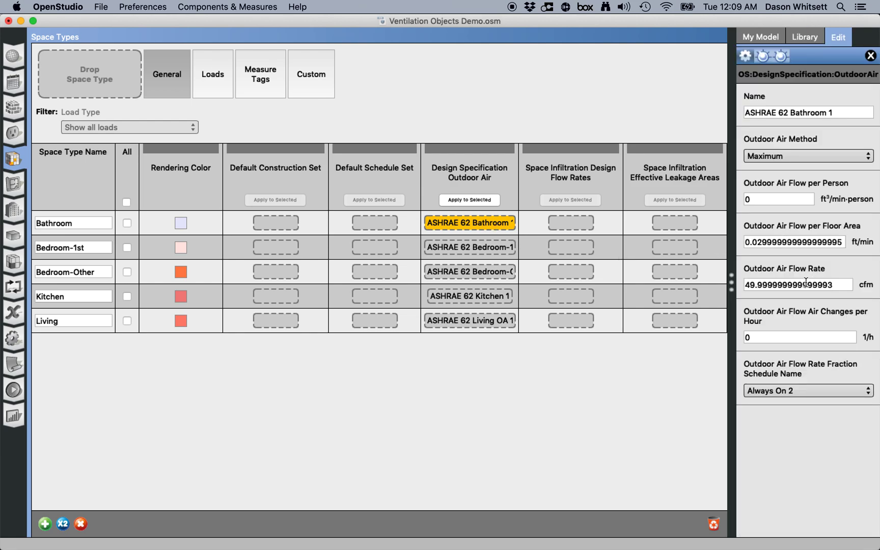
{"action": "left_click", "coordinate": [837, 286]}
{"action": "left_click_drag", "start_coordinate": [837, 285], "coordinate": [702, 286]}
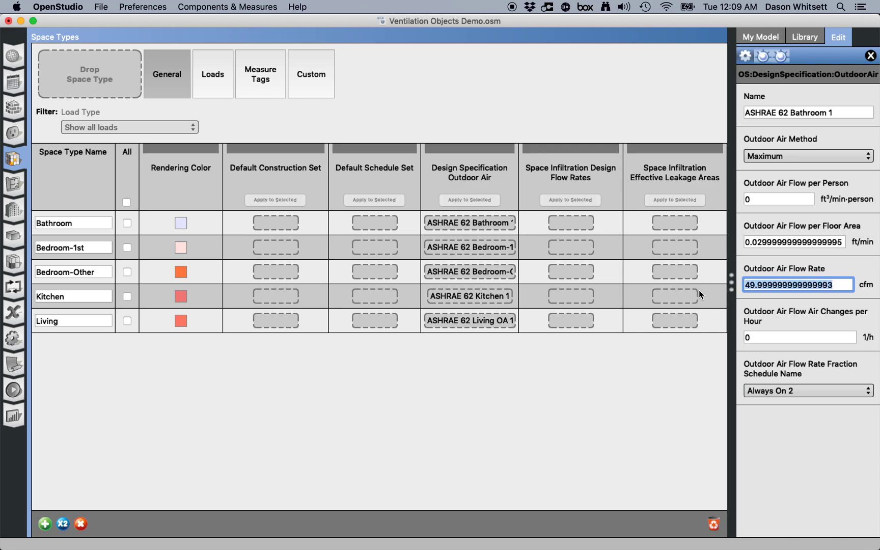
{"action": "left_click", "coordinate": [487, 247]}
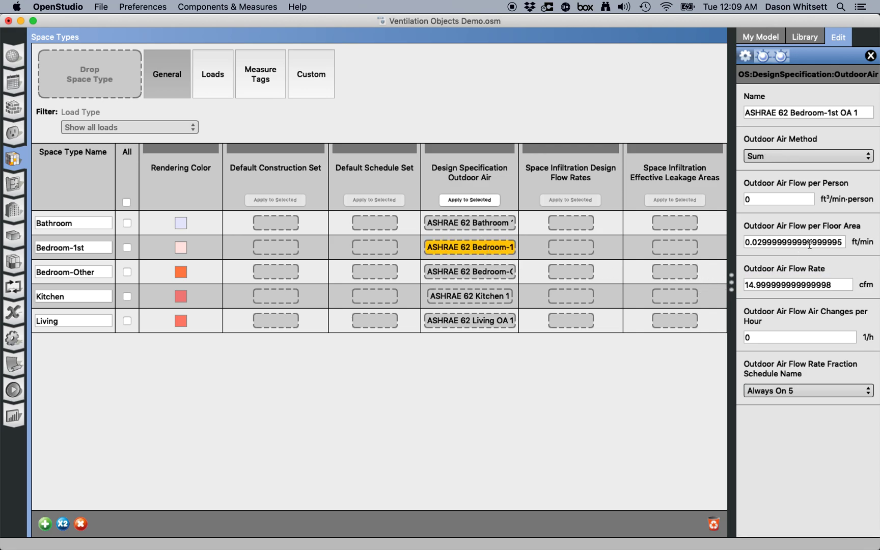
{"action": "left_click_drag", "start_coordinate": [833, 241], "coordinate": [734, 238]}
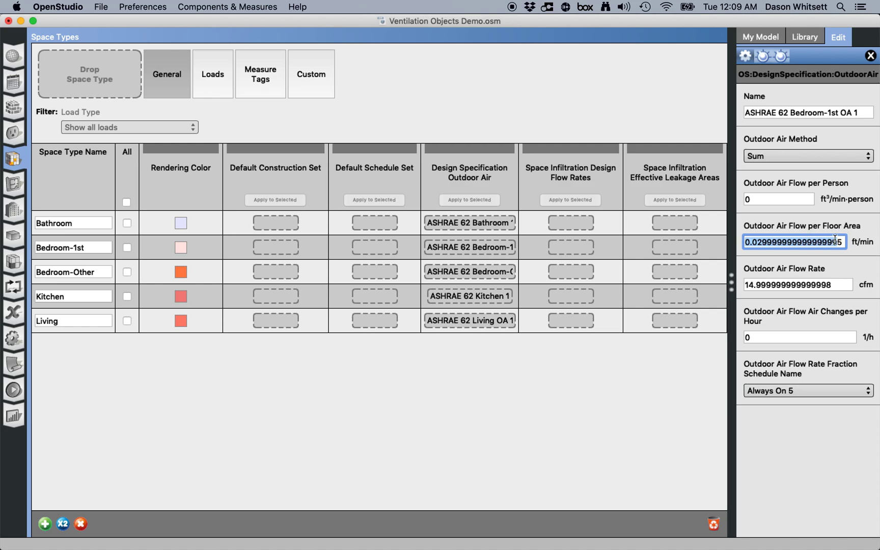
{"action": "left_click_drag", "start_coordinate": [835, 285], "coordinate": [637, 271]}
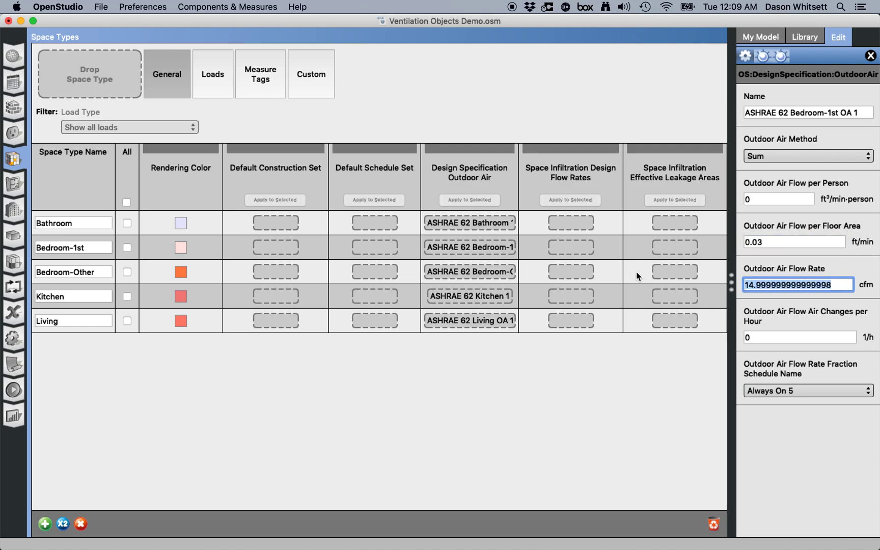
{"action": "left_click", "coordinate": [509, 271]}
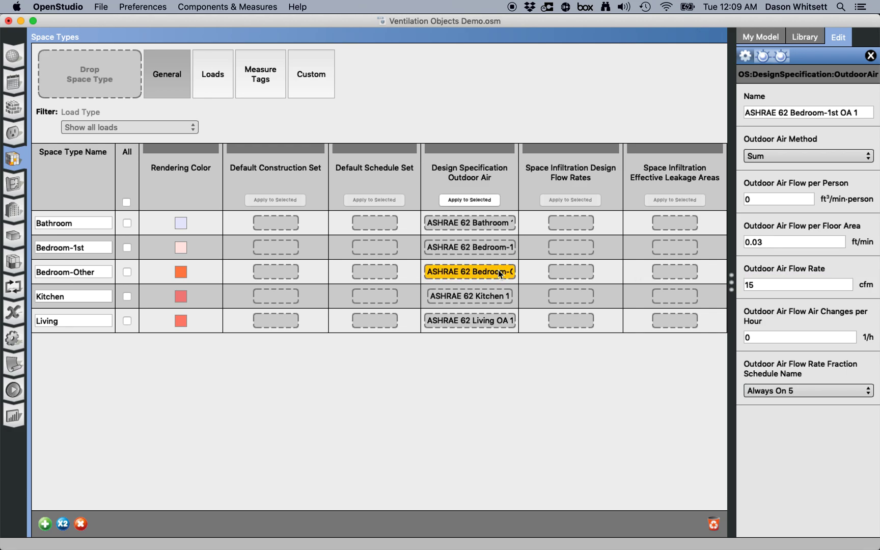
- Inspect the outdoor air flow values of the Kitchen and Living outdoor air objects
{"action": "left_click_drag", "start_coordinate": [834, 283], "coordinate": [692, 277]}
{"action": "left_click", "coordinate": [493, 295]}
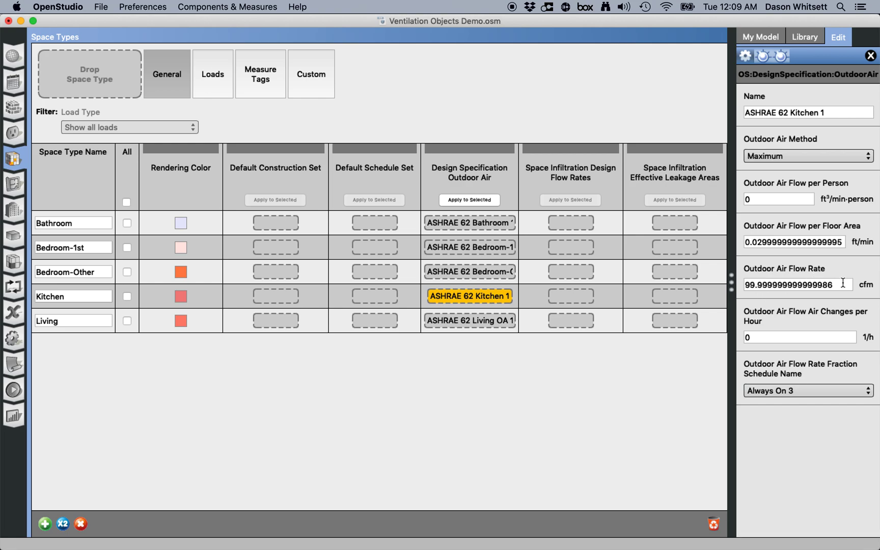
{"action": "left_click_drag", "start_coordinate": [843, 284], "coordinate": [670, 266]}
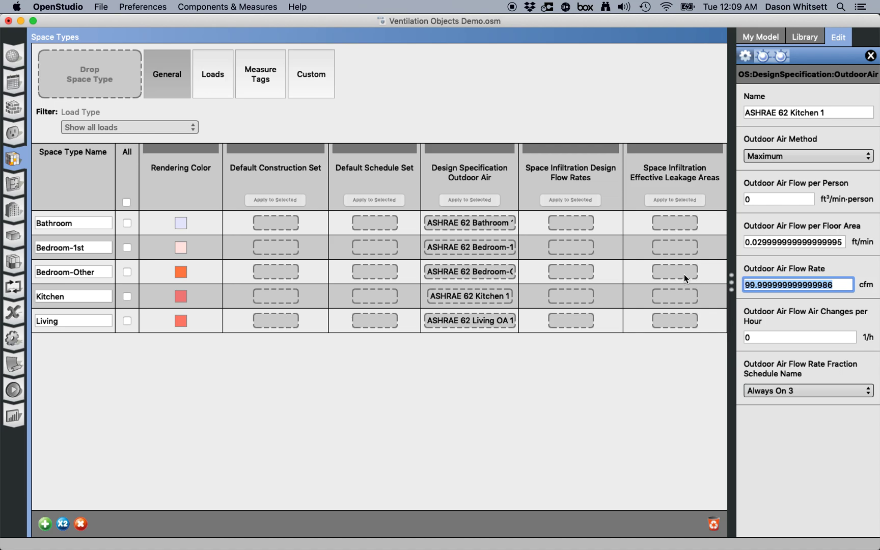
{"action": "left_click", "coordinate": [482, 321]}
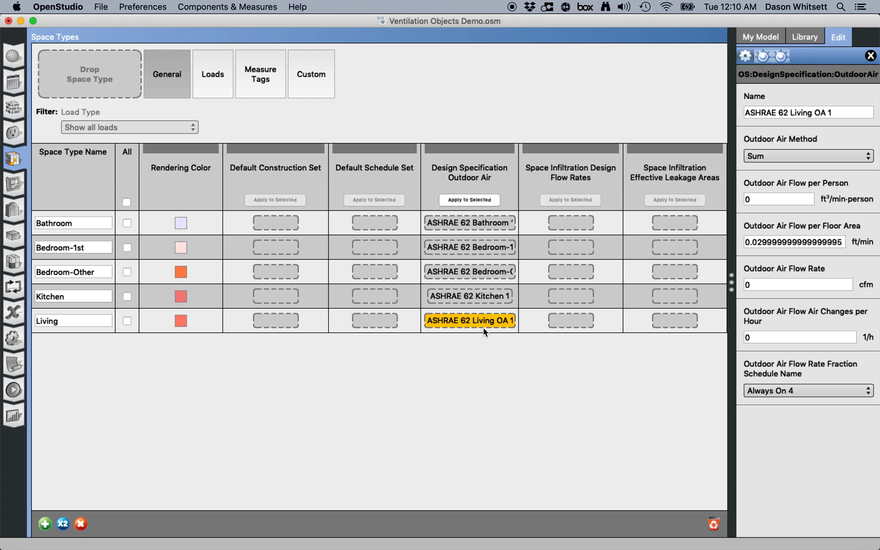
{"action": "left_click_drag", "start_coordinate": [812, 244], "coordinate": [725, 246]}
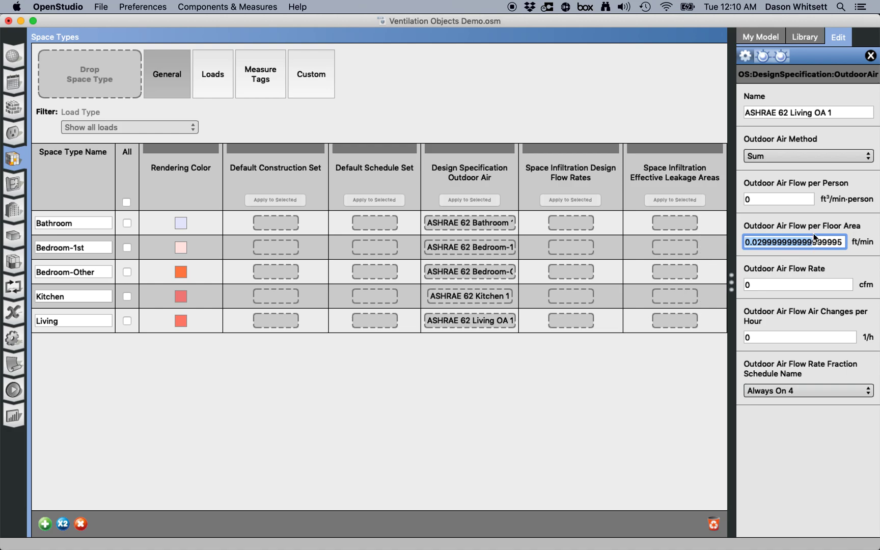
- Compare the outdoor air objects of all five space types one after another
{"action": "left_click", "coordinate": [485, 222]}
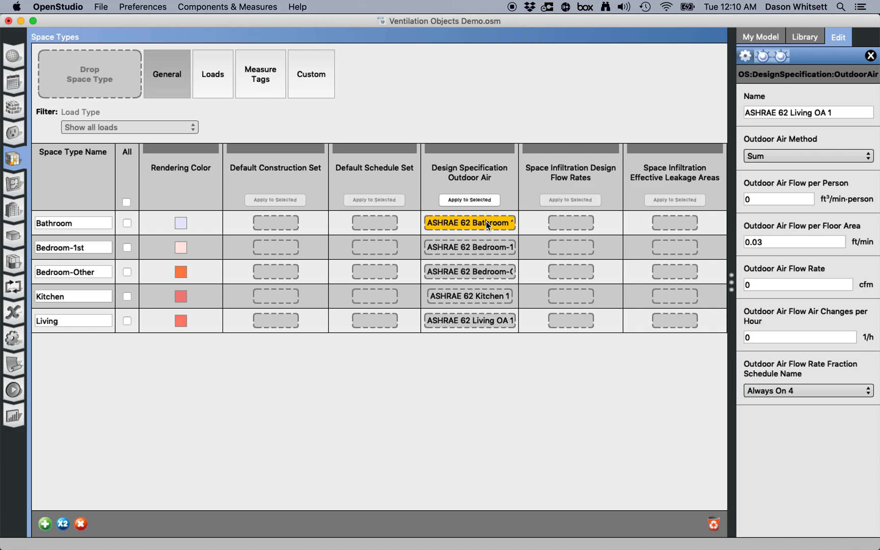
{"action": "left_click", "coordinate": [489, 247]}
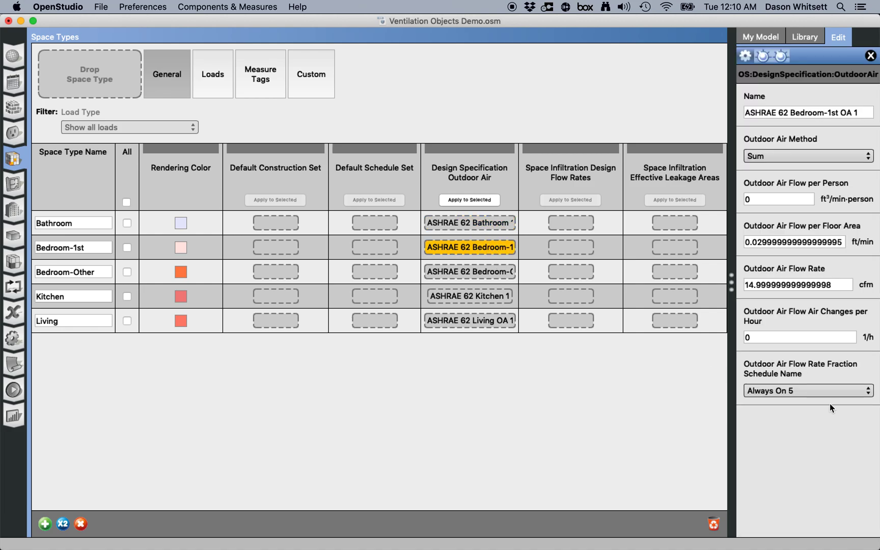
{"action": "left_click", "coordinate": [472, 270]}
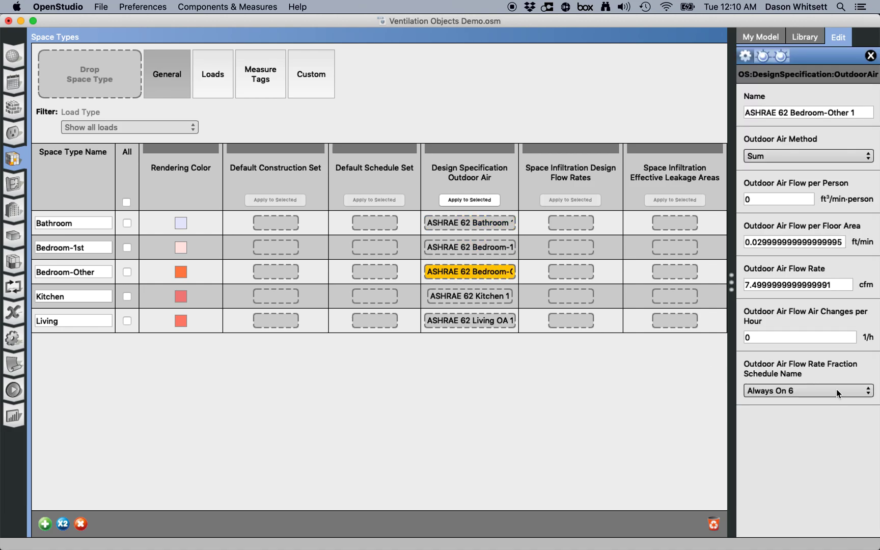
{"action": "left_click", "coordinate": [491, 296]}
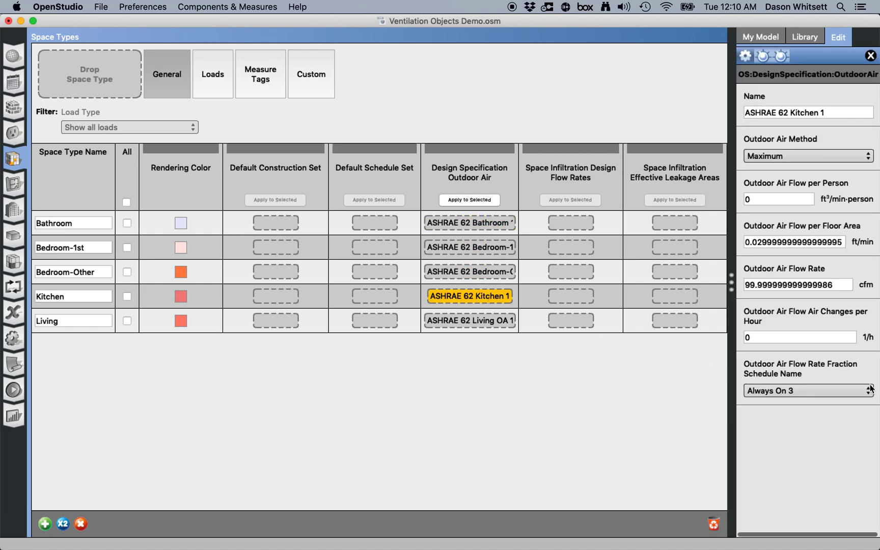
{"action": "left_click", "coordinate": [507, 317]}
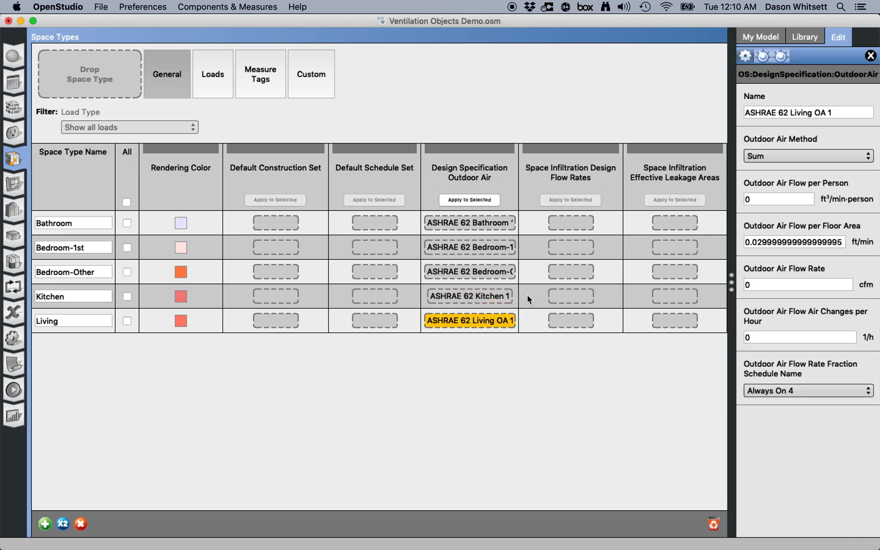
{"action": "left_click", "coordinate": [478, 297]}
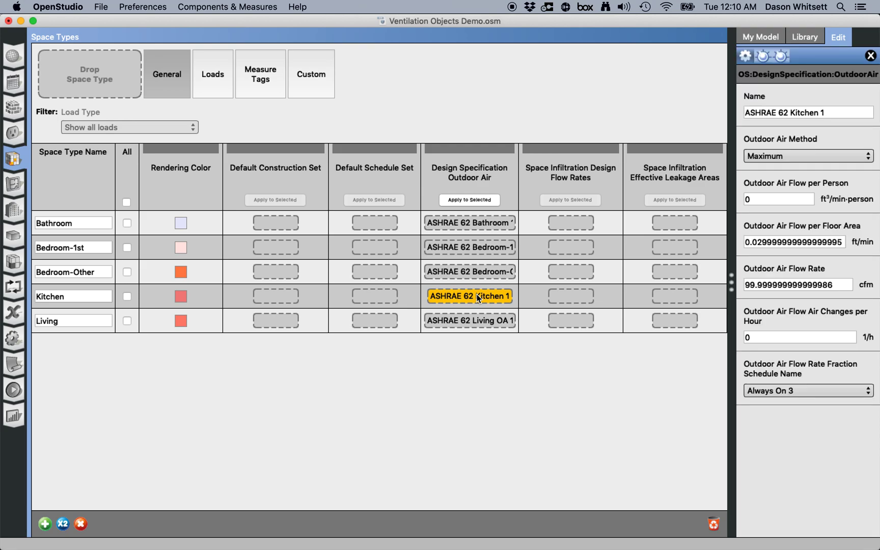
{"action": "left_click", "coordinate": [483, 225]}
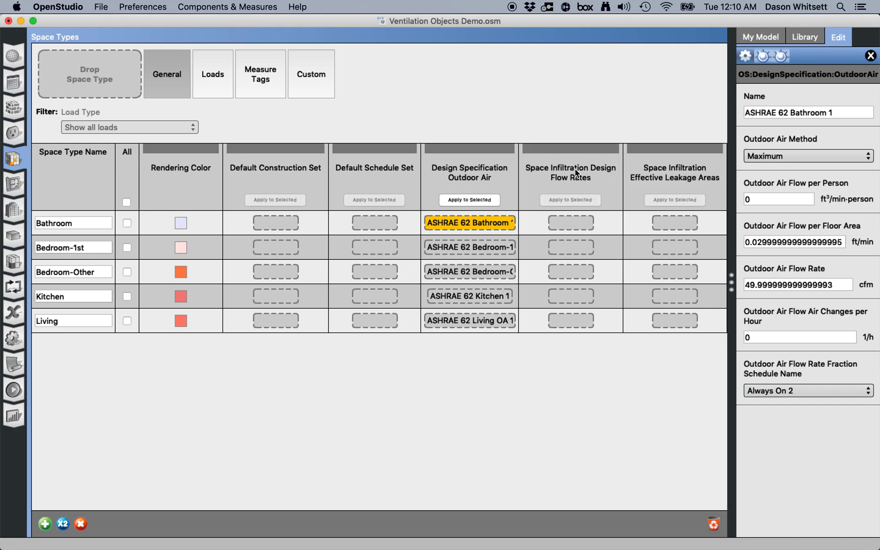
- Assign the 189.1-2009 Office WholeBuilding Sm Office CZ4-8 Infiltration library object to the Bathroom space type's infiltration design flow rates
{"action": "left_click", "coordinate": [809, 40]}
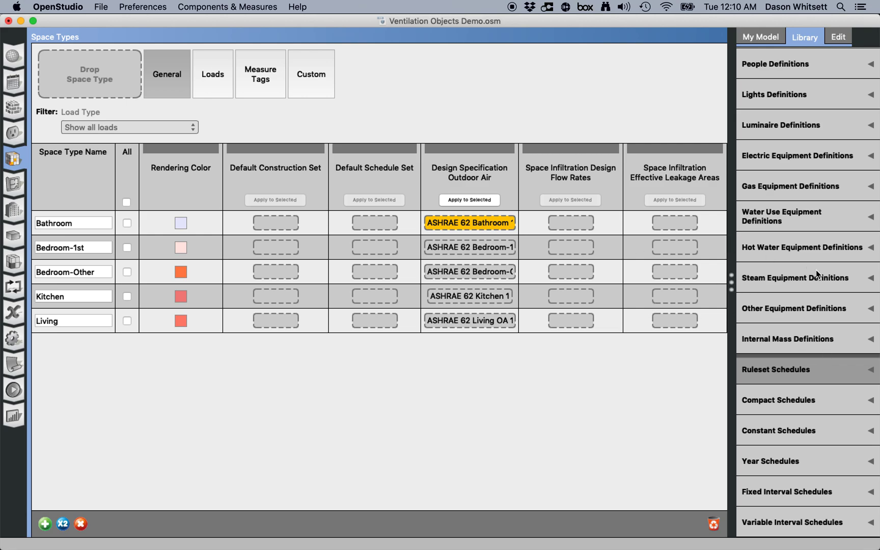
{"action": "scroll", "coordinate": [803, 288], "scroll_direction": "up", "scroll_amount": 6}
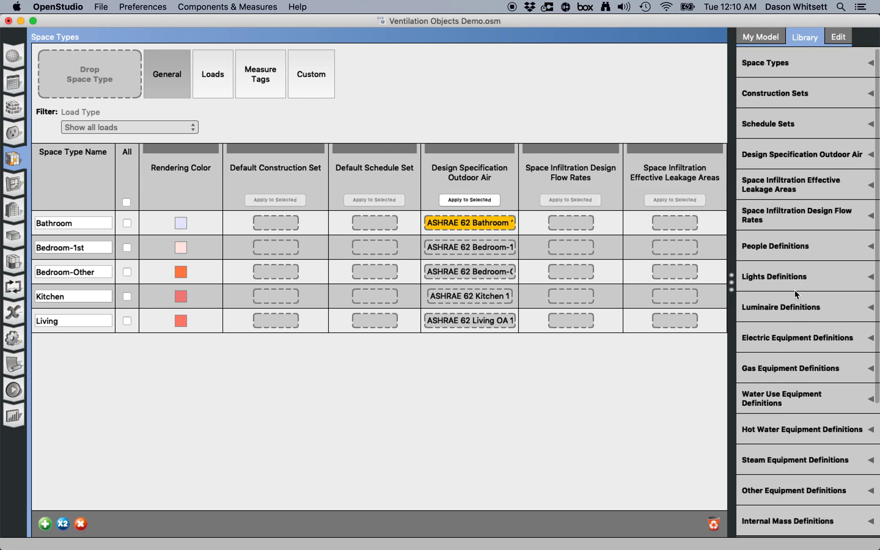
{"action": "left_click", "coordinate": [852, 219]}
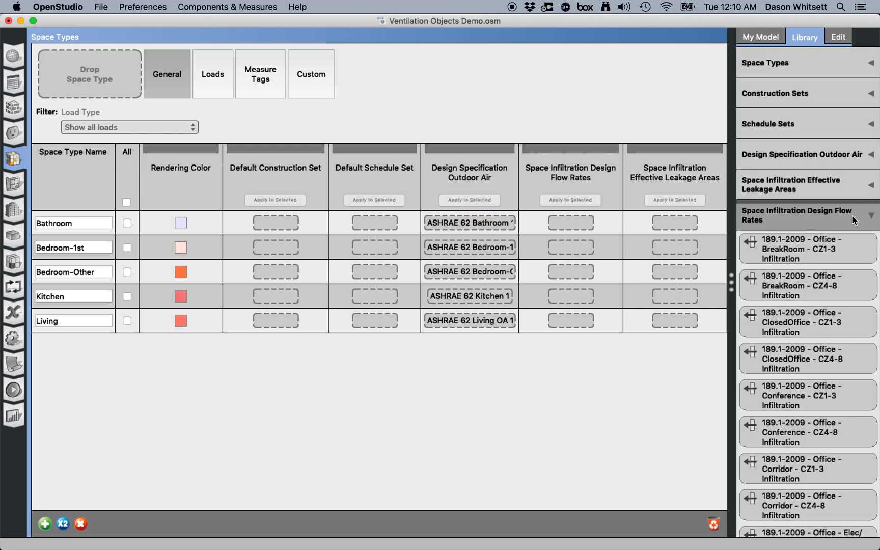
{"action": "scroll", "coordinate": [832, 298], "scroll_direction": "down", "scroll_amount": 10}
{"action": "scroll", "coordinate": [832, 301], "scroll_direction": "down", "scroll_amount": 15}
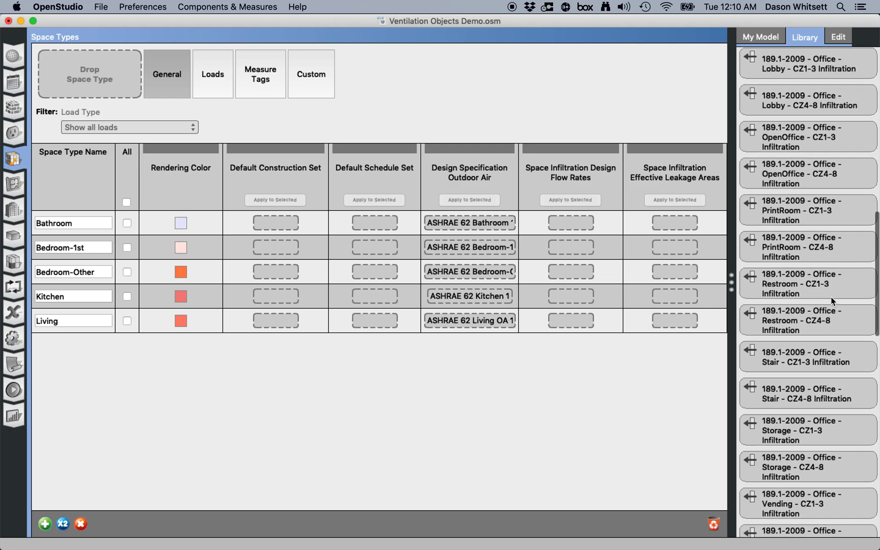
{"action": "scroll", "coordinate": [833, 301], "scroll_direction": "down", "scroll_amount": 2}
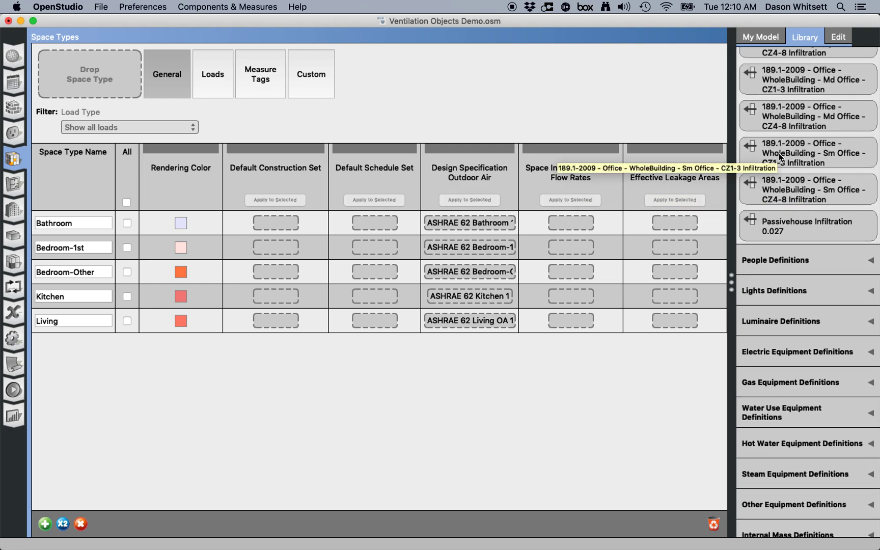
{"action": "left_click_drag", "start_coordinate": [806, 180], "coordinate": [609, 192]}
{"action": "left_click_drag", "start_coordinate": [584, 215], "coordinate": [582, 228]}
{"action": "left_click", "coordinate": [582, 223]}
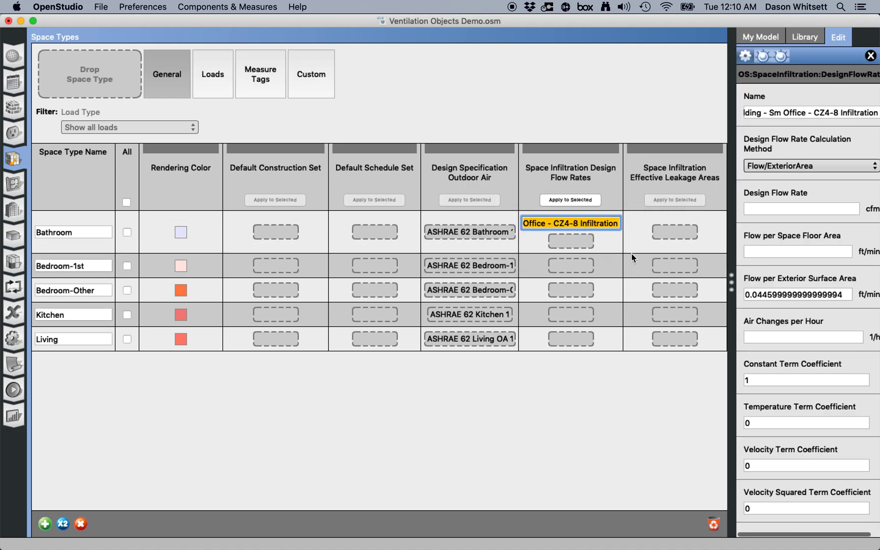
- Rename the Bathroom infiltration object as Demo Infil
{"action": "left_click_drag", "start_coordinate": [734, 281], "coordinate": [668, 280]}
{"action": "left_click", "coordinate": [804, 113]}
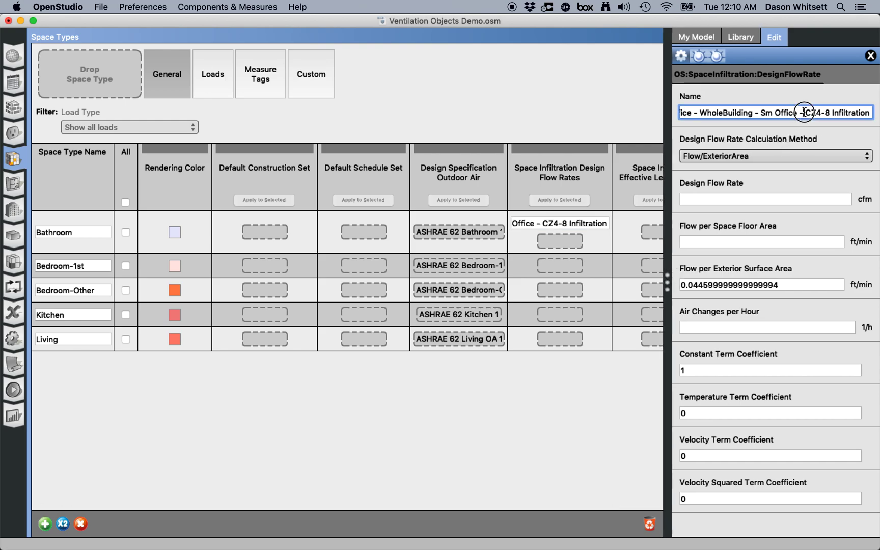
{"action": "key", "text": "super+a"}
{"action": "type", "text": "Demo Infi"}
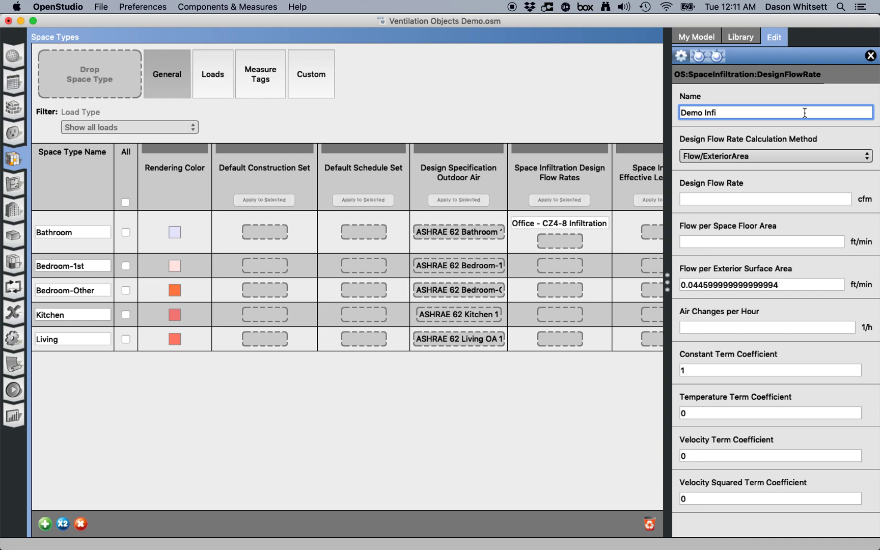
{"action": "type", "text": "l"}
{"action": "key", "text": "Tab"}
- Review the design flow rate calculation method options of the Demo Infil object, then close the inspector
{"action": "left_click", "coordinate": [798, 128]}
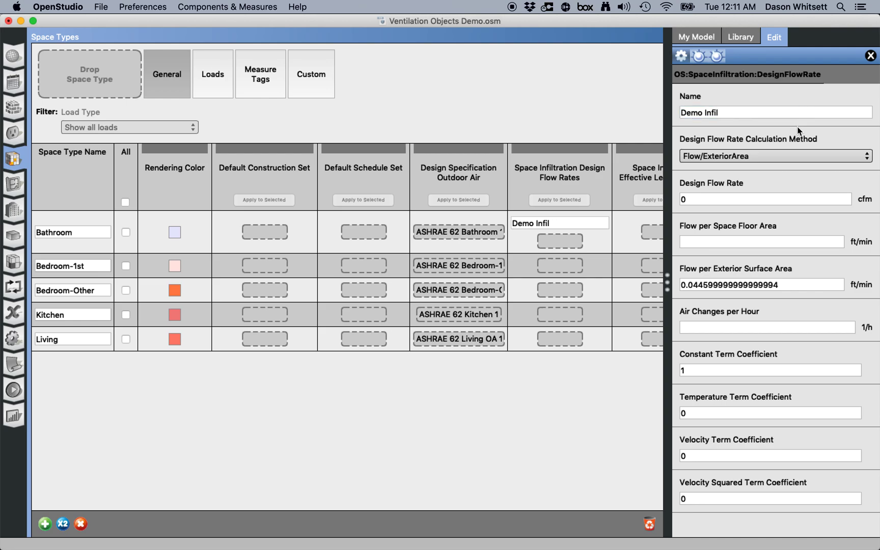
{"action": "left_click", "coordinate": [790, 153]}
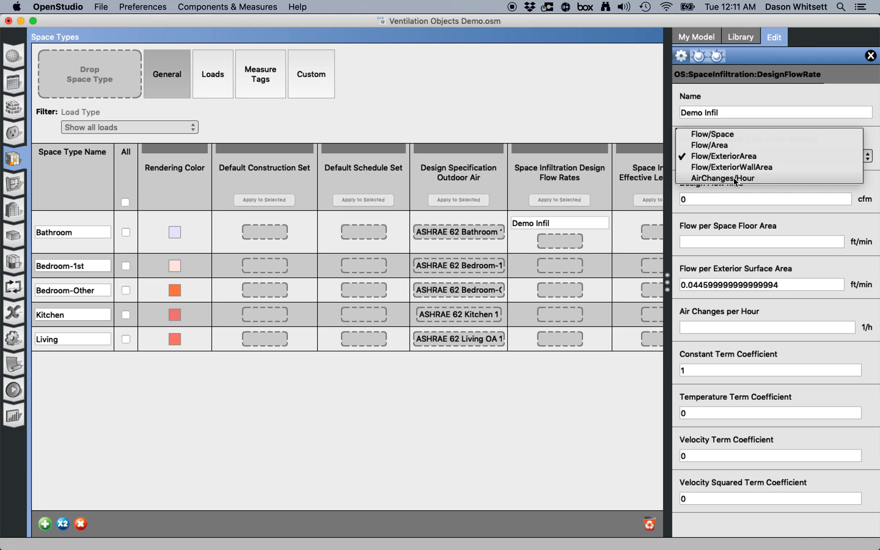
{"action": "left_click", "coordinate": [795, 195]}
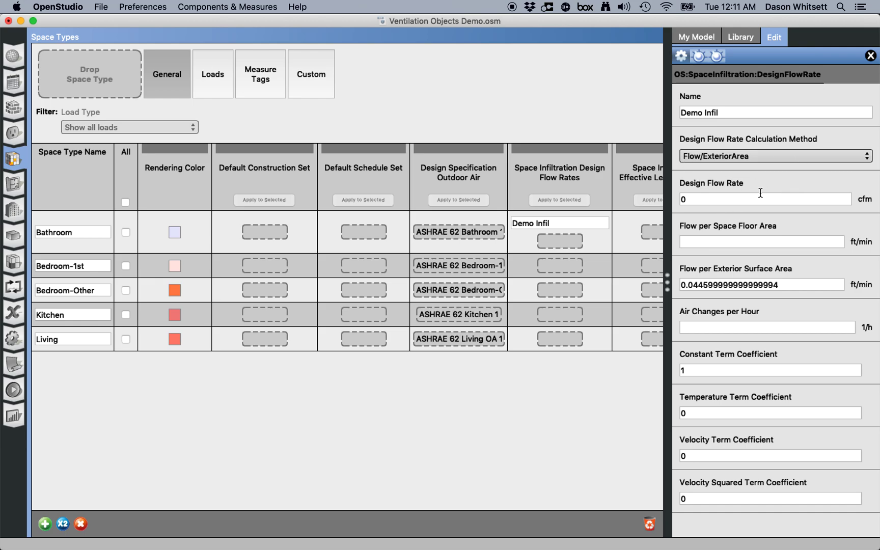
{"action": "left_click", "coordinate": [776, 181]}
{"action": "left_click", "coordinate": [571, 222]}
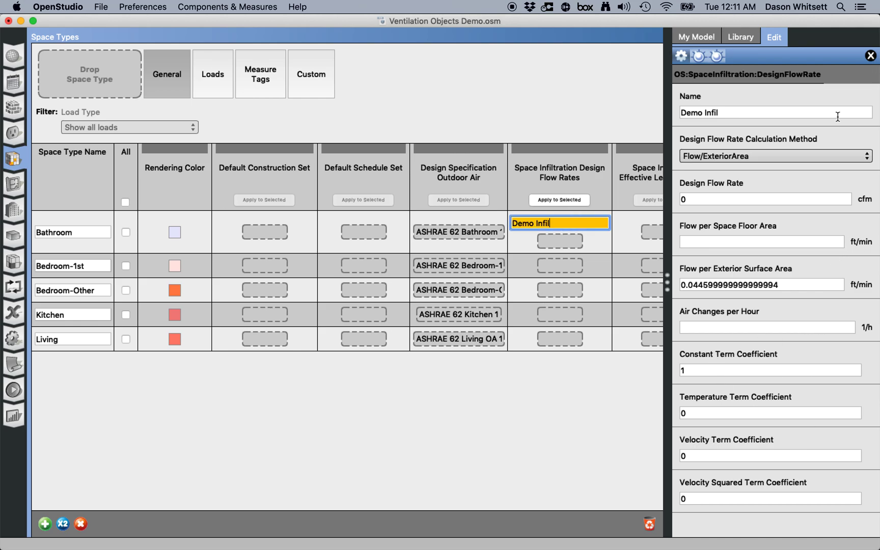
{"action": "left_click", "coordinate": [871, 55]}
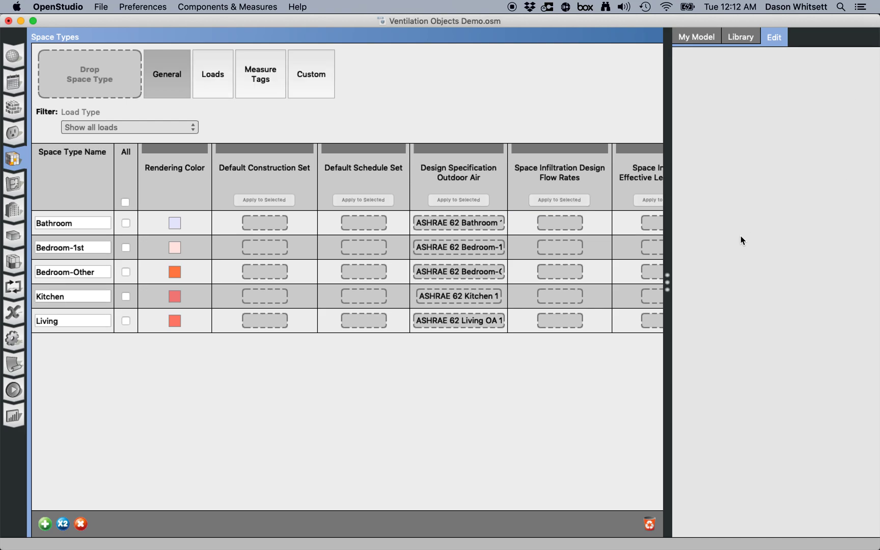
- Assign the Passivehouse Infiltration 0.027 library object to the Bathroom space type's infiltration design flow rates
{"action": "left_click", "coordinate": [740, 38]}
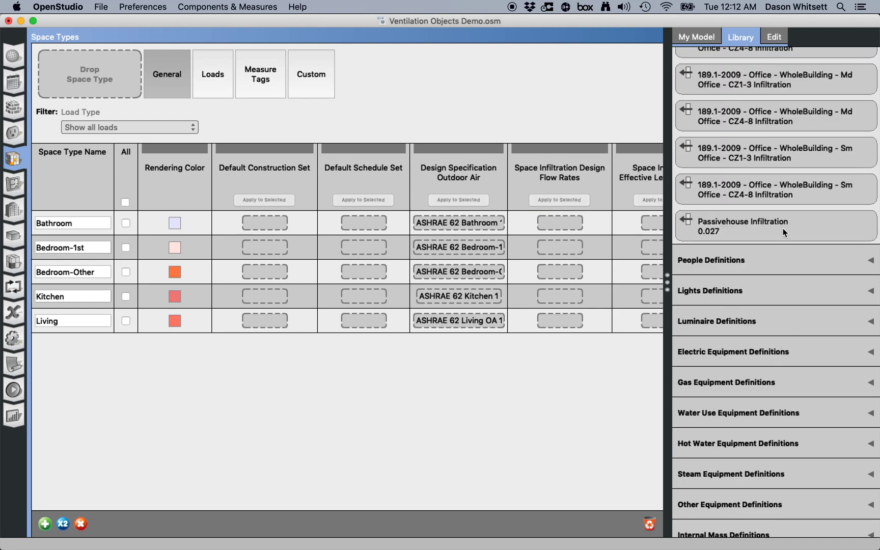
{"action": "left_click_drag", "start_coordinate": [784, 228], "coordinate": [574, 223]}
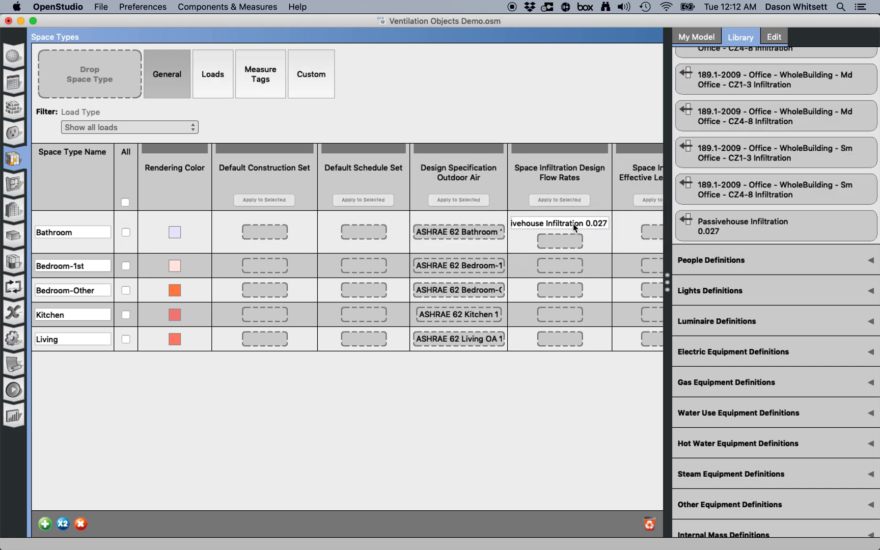
{"action": "left_click", "coordinate": [574, 225]}
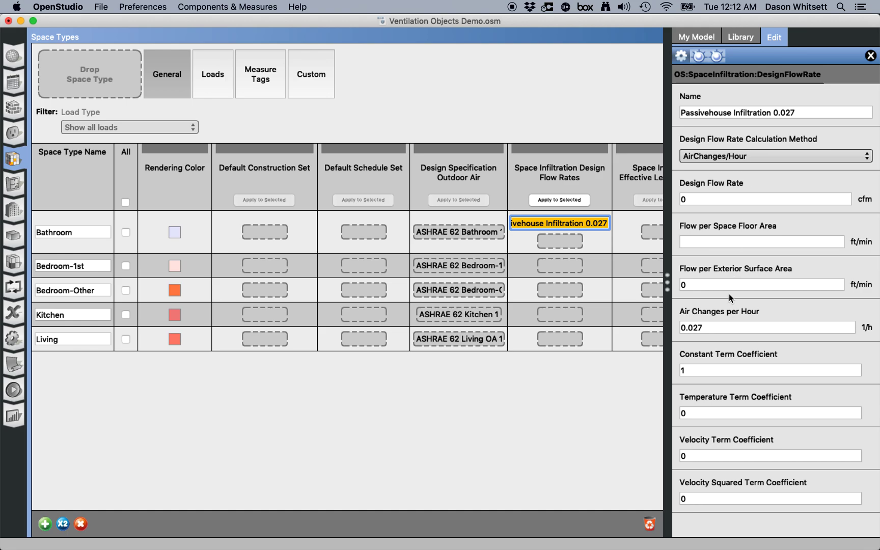
- Switch to Firefox and read the infiltration conversion article about converting ACH50 to natural air changes
{"action": "left_click", "coordinate": [730, 327]}
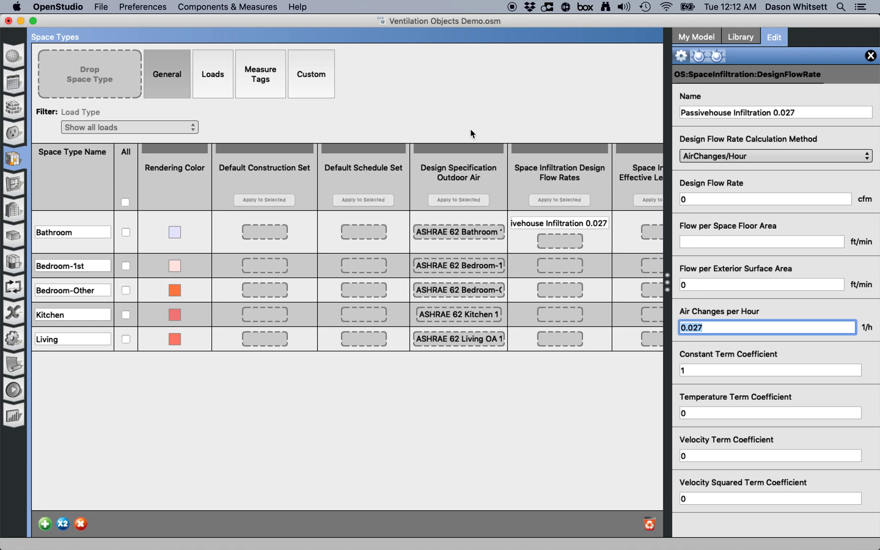
{"action": "key", "text": "super+Tab"}
{"action": "key", "text": "super+Tab"}
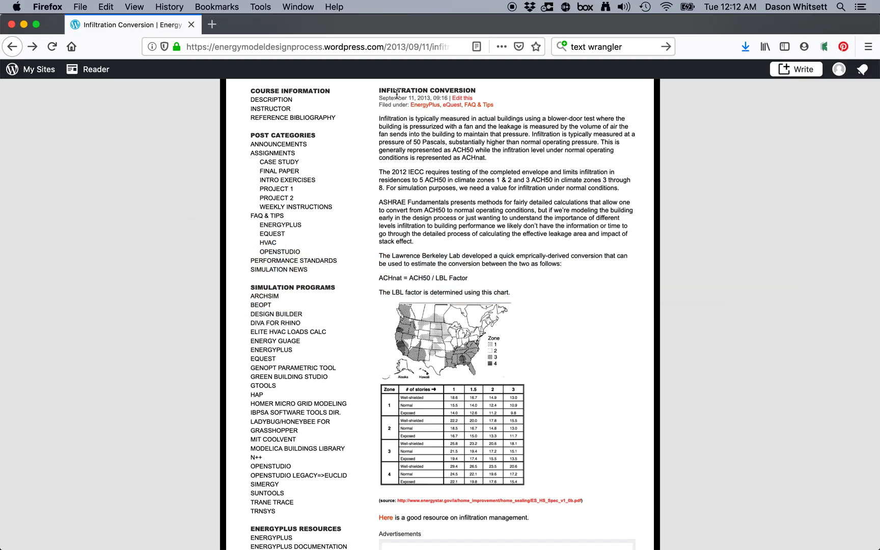
{"action": "scroll", "coordinate": [416, 92], "scroll_direction": "down", "scroll_amount": 1}
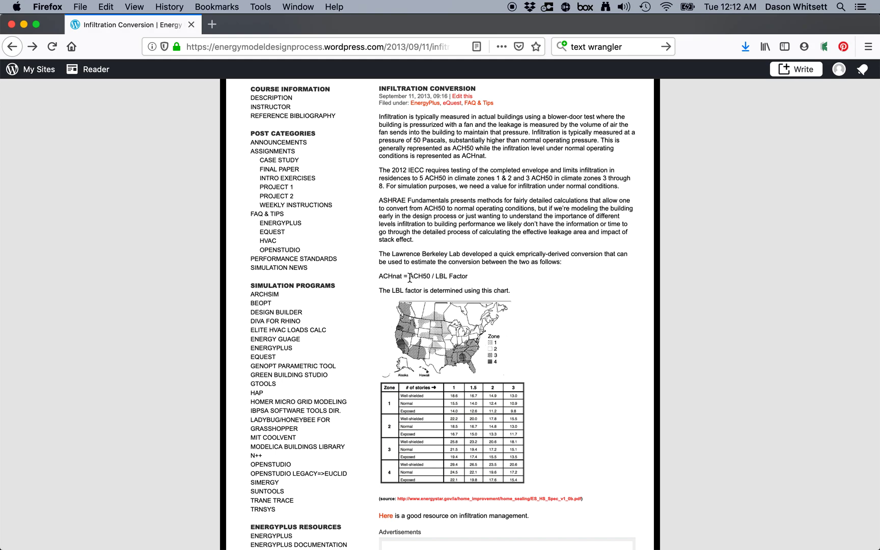
{"action": "left_click_drag", "start_coordinate": [409, 278], "coordinate": [430, 278]}
{"action": "key", "text": "super+Tab"}
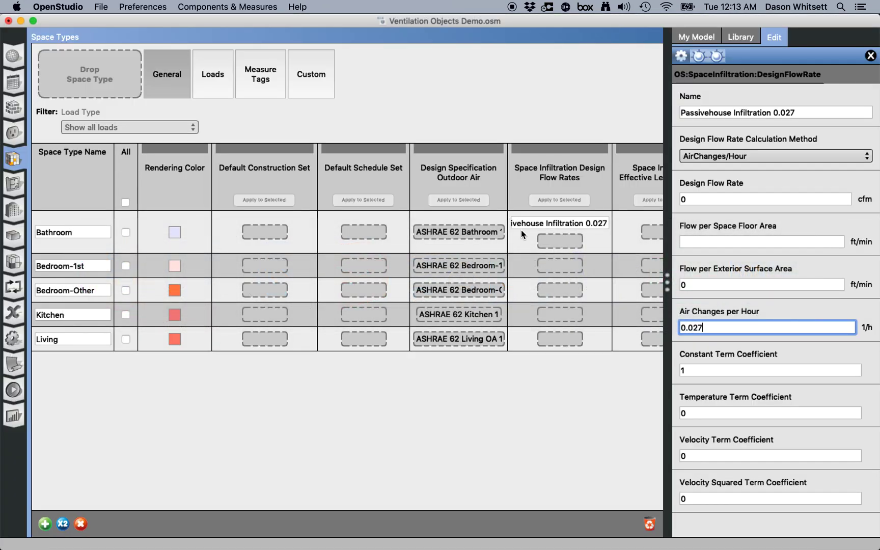
- Apply the Passivehouse Infiltration 0.027 object to the Bedroom-1st, Bedroom-Other, Kitchen and Living space types
{"action": "left_click", "coordinate": [559, 223]}
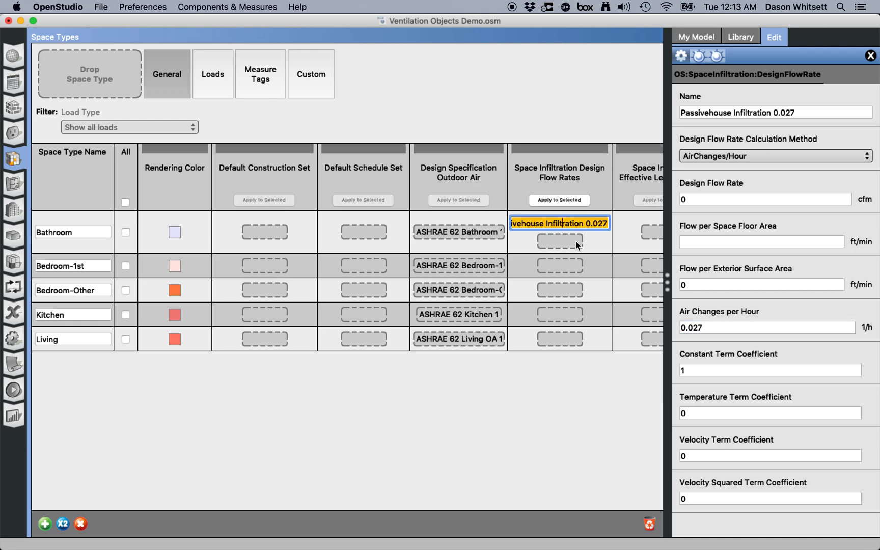
{"action": "left_click_drag", "start_coordinate": [725, 327], "coordinate": [582, 321]}
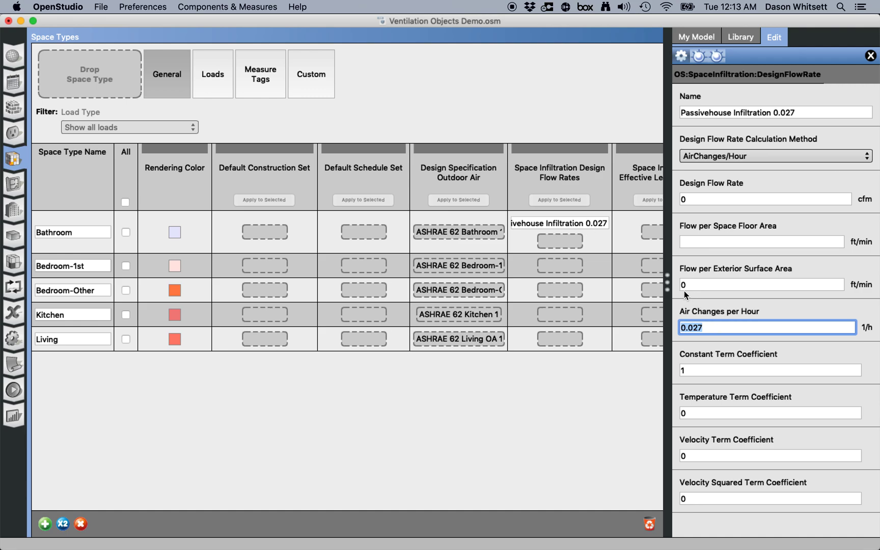
{"action": "left_click", "coordinate": [576, 225]}
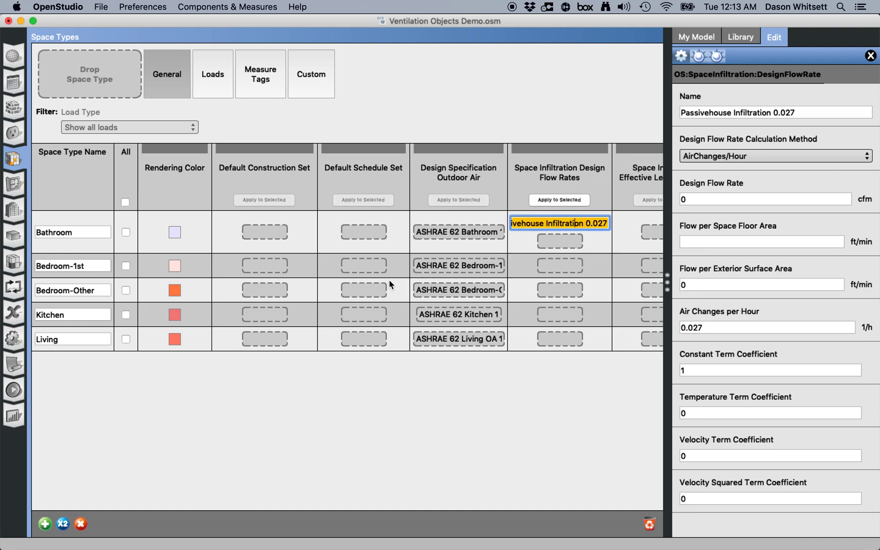
{"action": "left_click", "coordinate": [126, 266]}
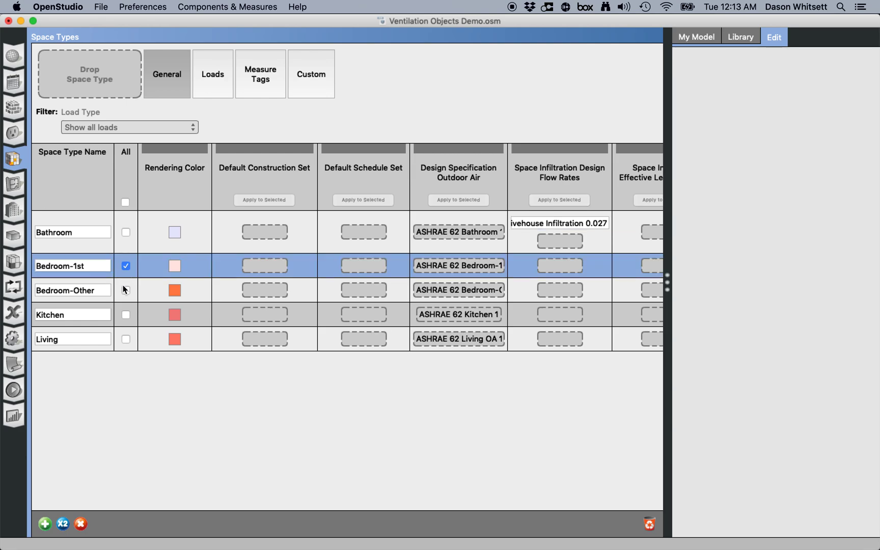
{"action": "left_click", "coordinate": [125, 290]}
{"action": "left_click", "coordinate": [127, 314]}
{"action": "left_click", "coordinate": [126, 339]}
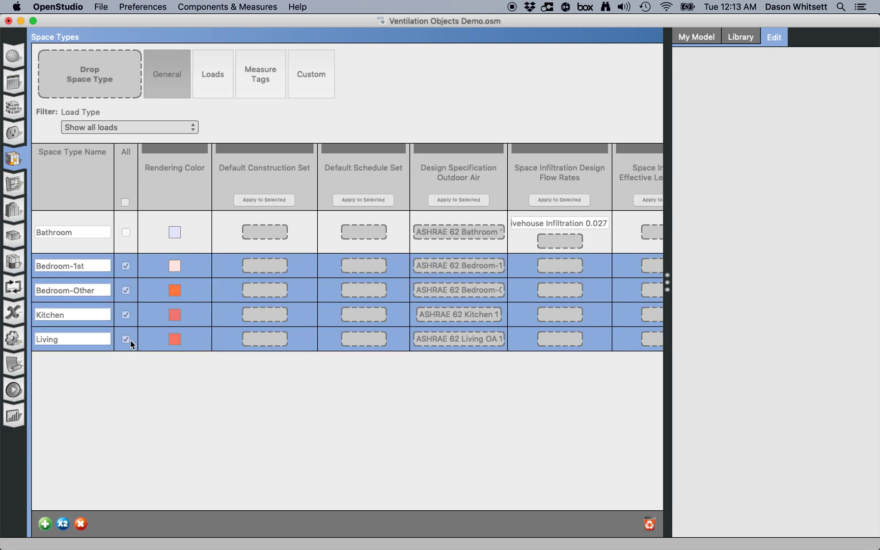
{"action": "left_click", "coordinate": [586, 224]}
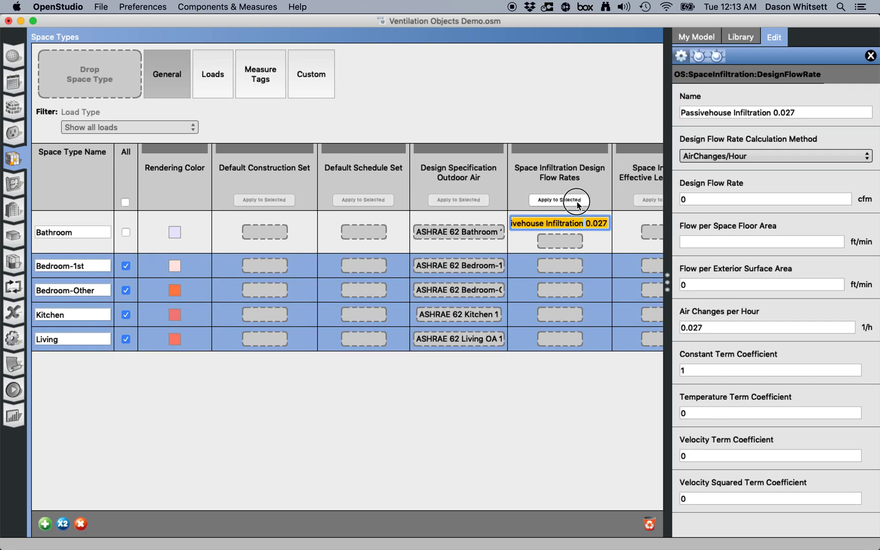
{"action": "left_click", "coordinate": [575, 201]}
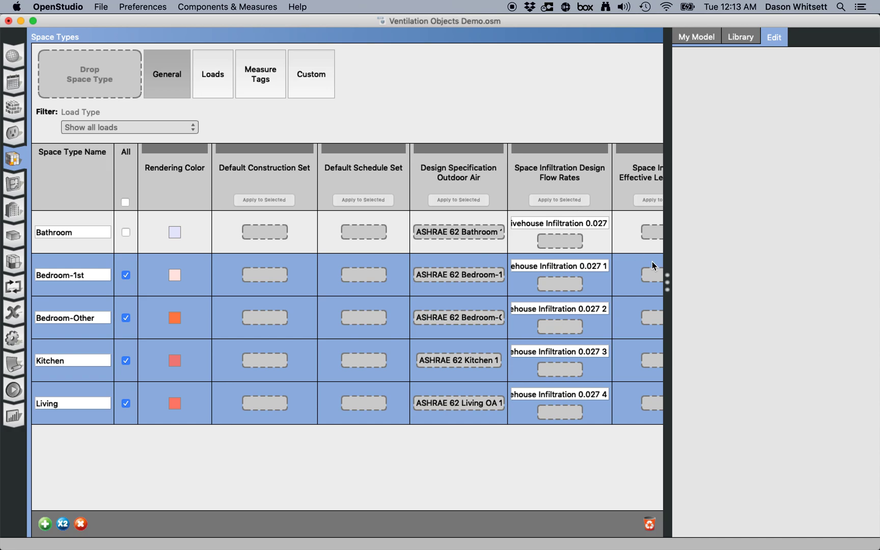
{"action": "left_click_drag", "start_coordinate": [668, 281], "coordinate": [729, 278]}
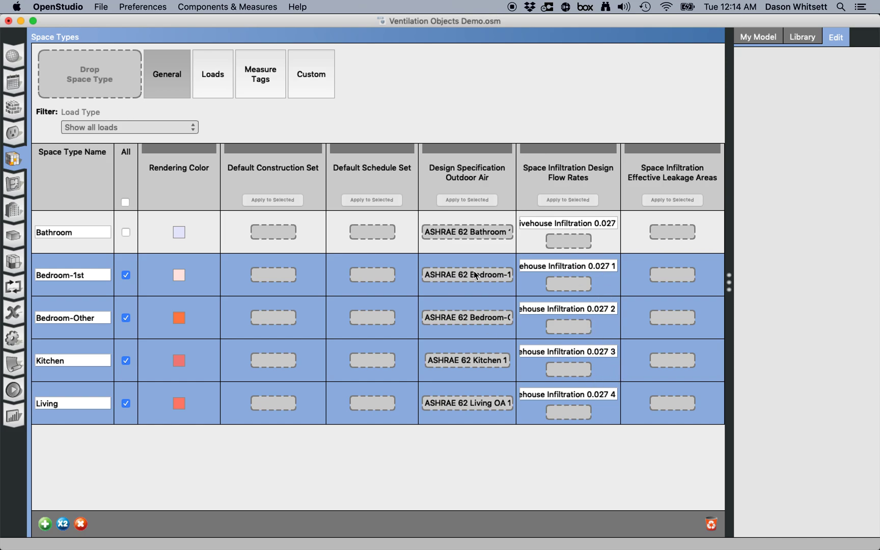
{"action": "left_click", "coordinate": [103, 8]}
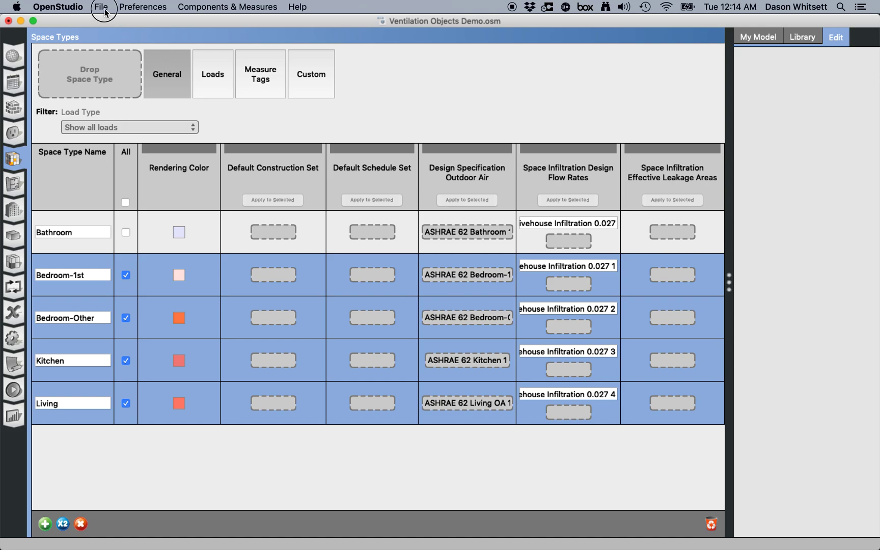